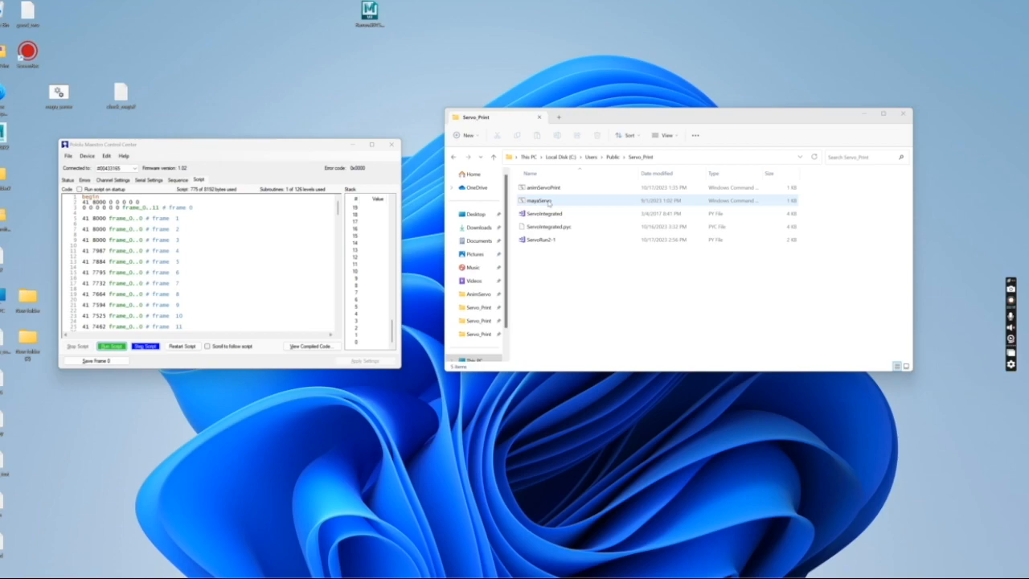
# Launch Maya with the mayaServo command file in the Servo_Print folder and open the custom servo connection and recording windows
pyautogui.click(548, 203)
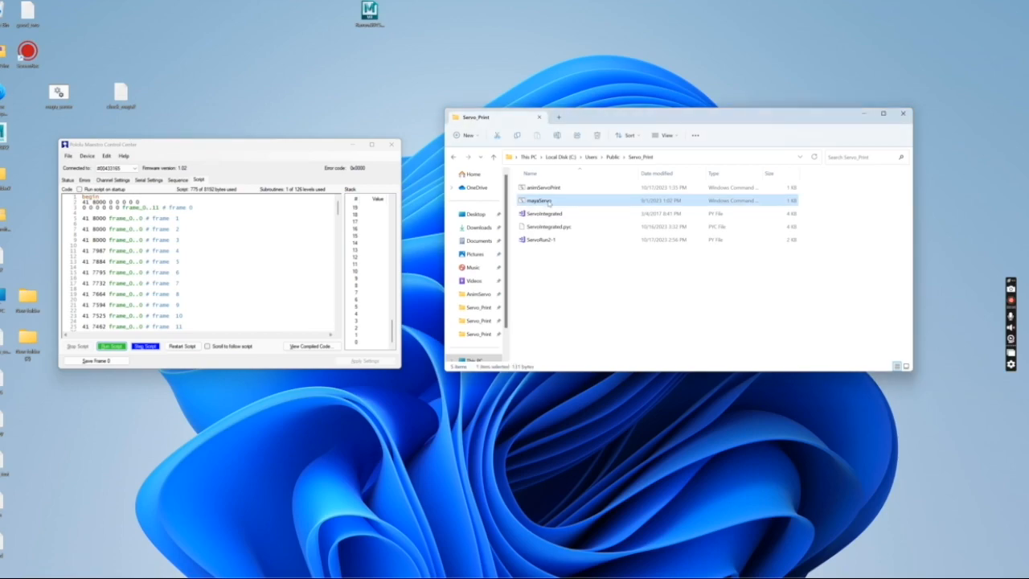
pyautogui.doubleClick(548, 203)
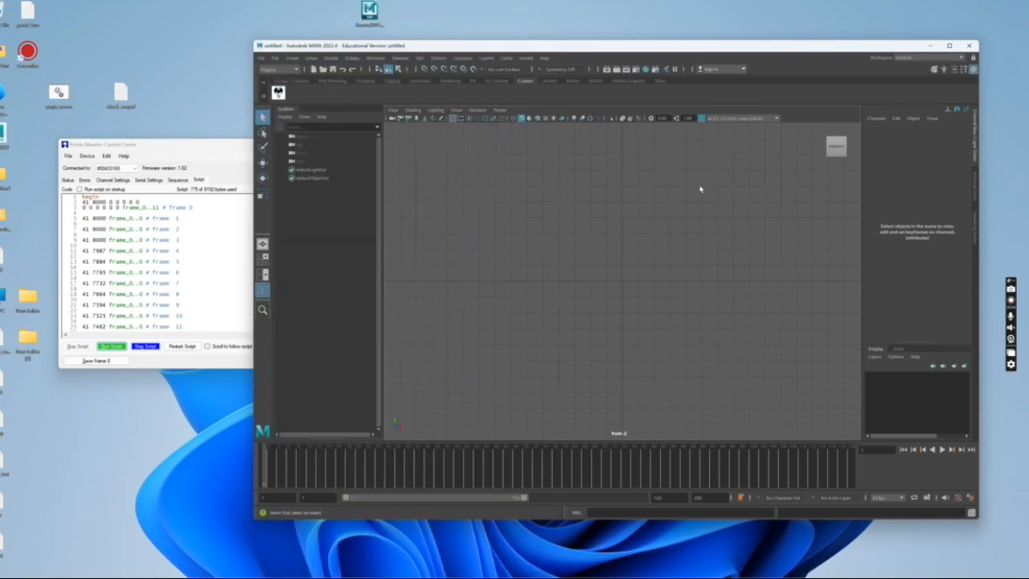
pyautogui.click(279, 93)
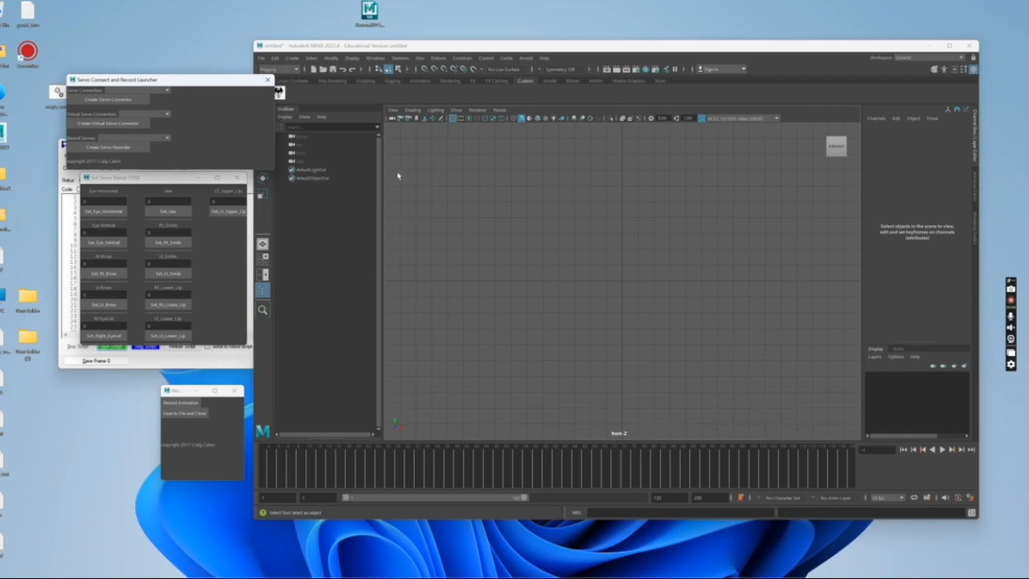
# Open the scene Raven.0015_anamatronic_final.0006.mb from the Desktop without saving the untitled scene
pyautogui.click(260, 59)
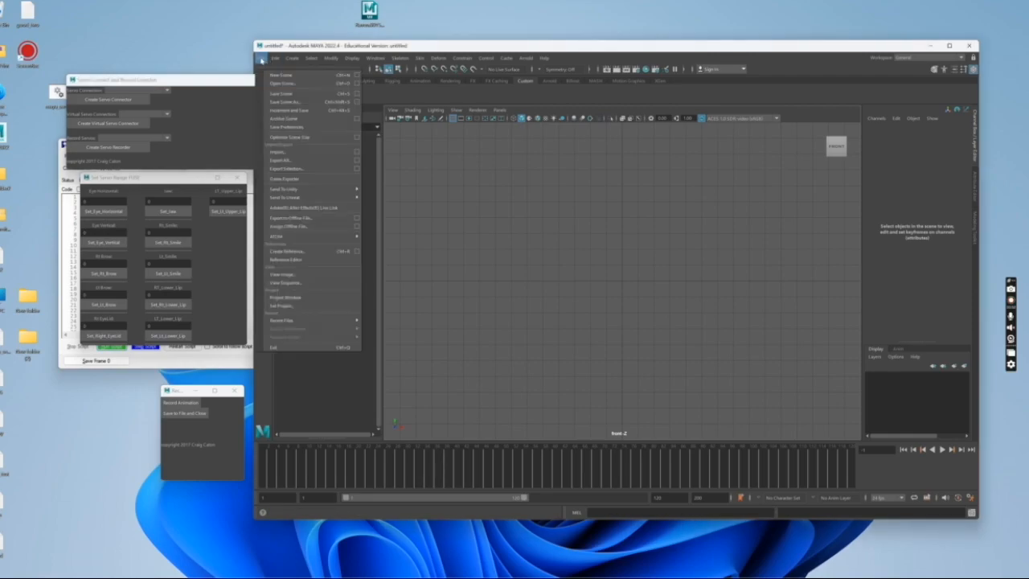
pyautogui.click(279, 84)
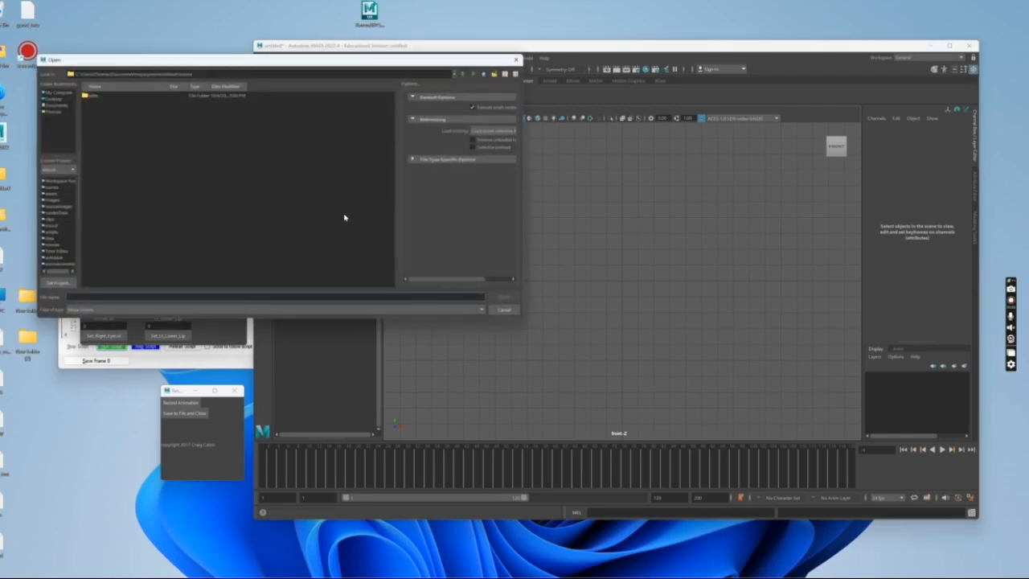
pyautogui.click(54, 98)
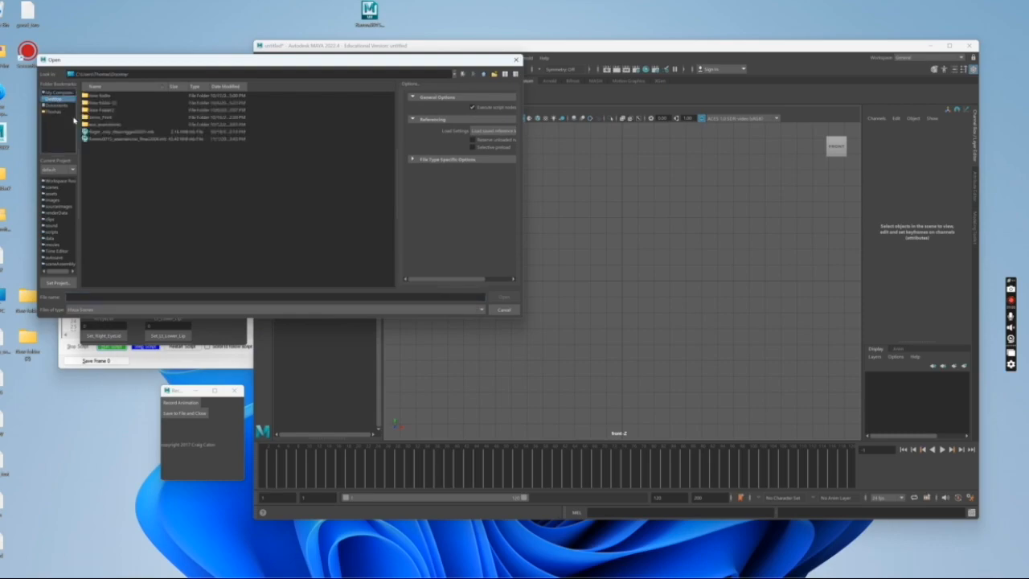
pyautogui.click(103, 140)
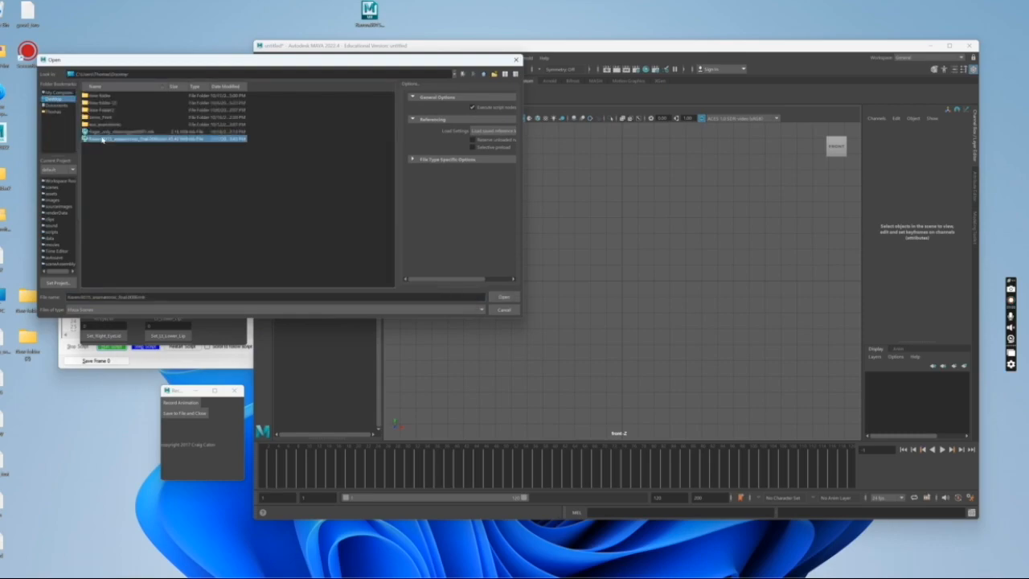
pyautogui.click(509, 299)
pyautogui.click(506, 298)
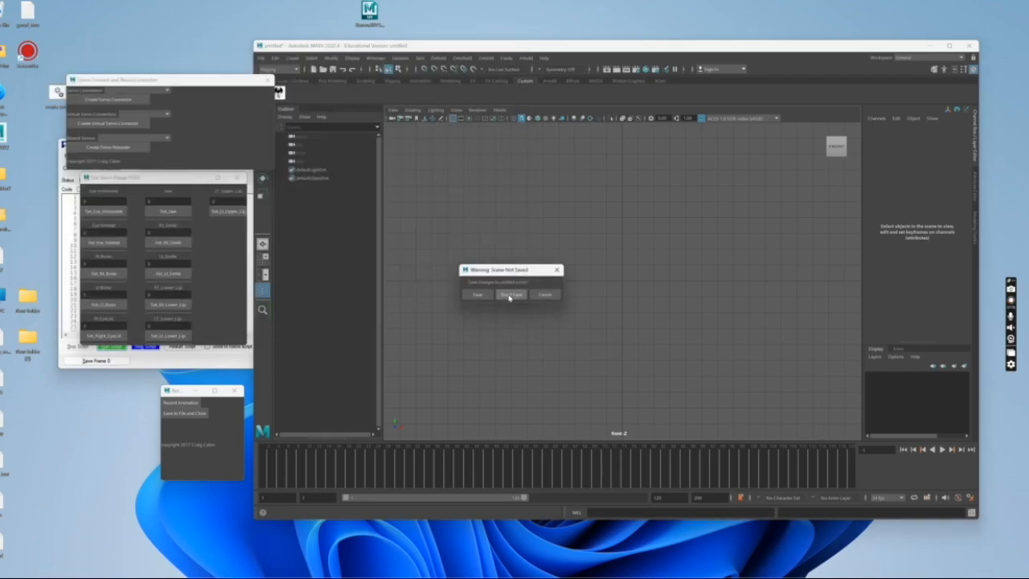
pyautogui.click(509, 295)
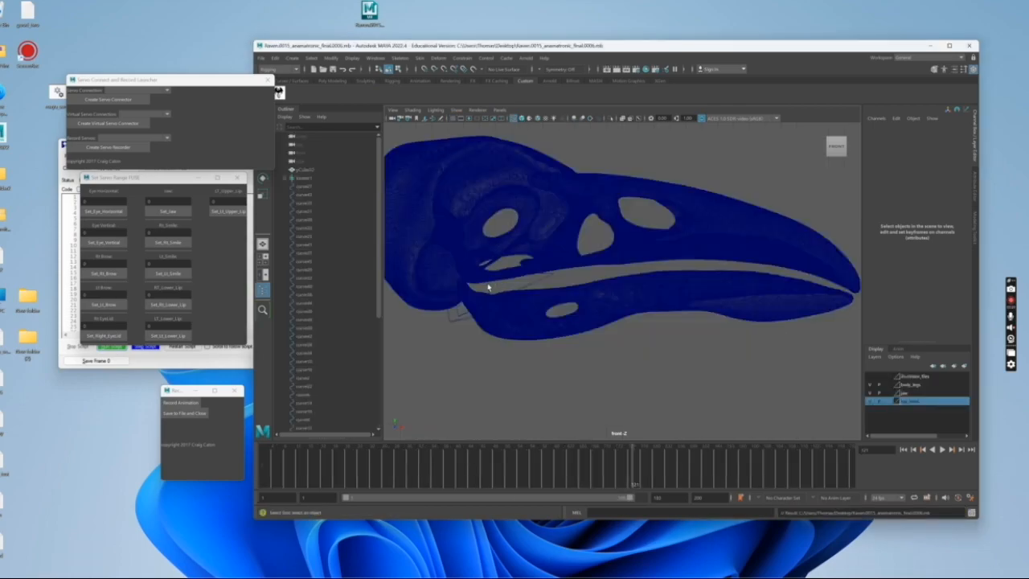
# Examine the raven's existing jaw animation and the whole model in the front and perspective views
pyautogui.click(531, 284)
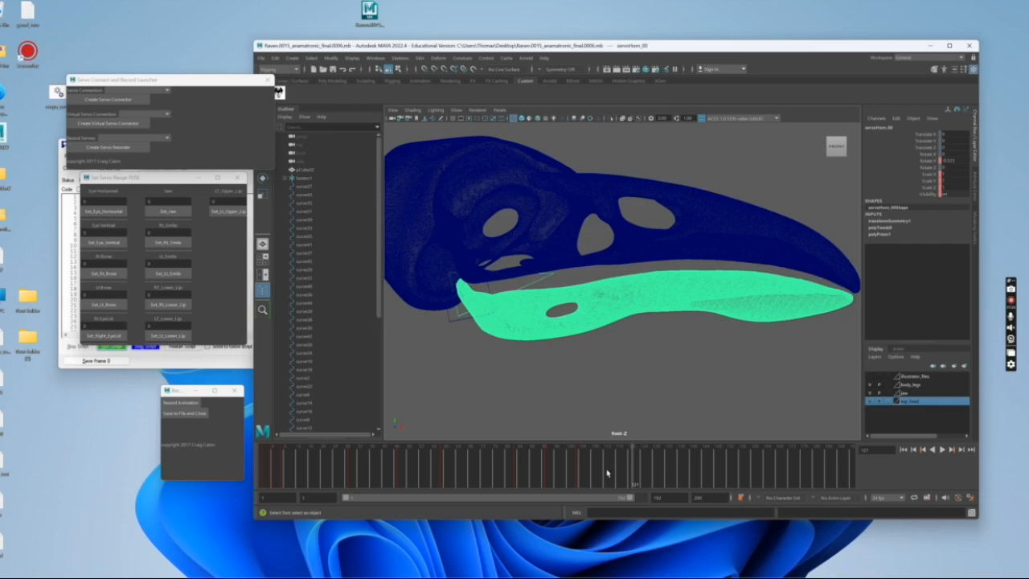
pyautogui.moveTo(271, 450)
pyautogui.mouseDown()
pyautogui.moveTo(275, 461)
pyautogui.moveTo(415, 461)
pyautogui.mouseUp()
pyautogui.click(583, 294)
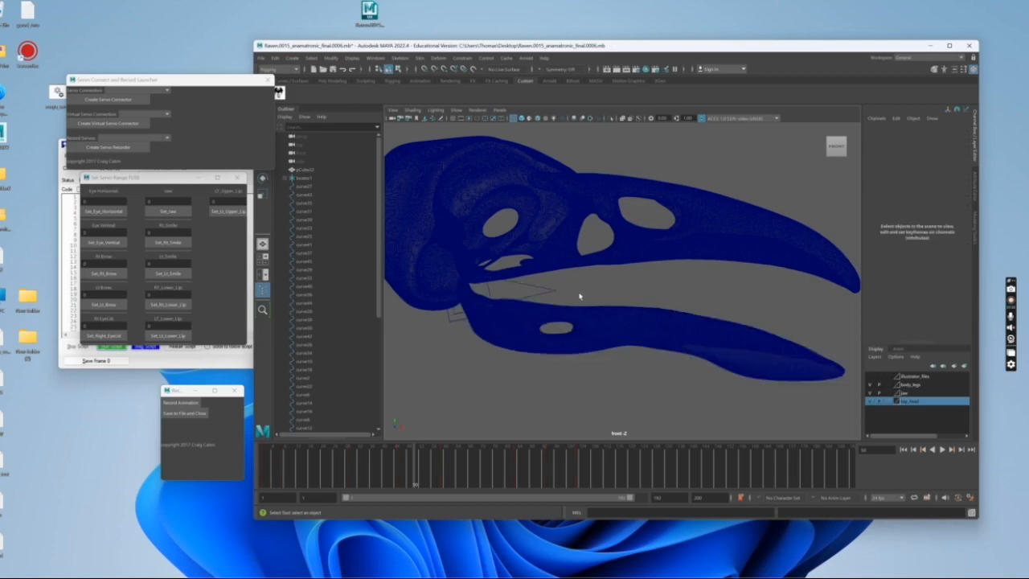
pyautogui.keyDown('alt'); pyautogui.moveTo(618, 331); pyautogui.dragTo(375, 324, button='right'); pyautogui.keyUp('alt')
pyautogui.keyDown('alt'); pyautogui.moveTo(531, 318); pyautogui.dragTo(603, 312, button='middle'); pyautogui.keyUp('alt')
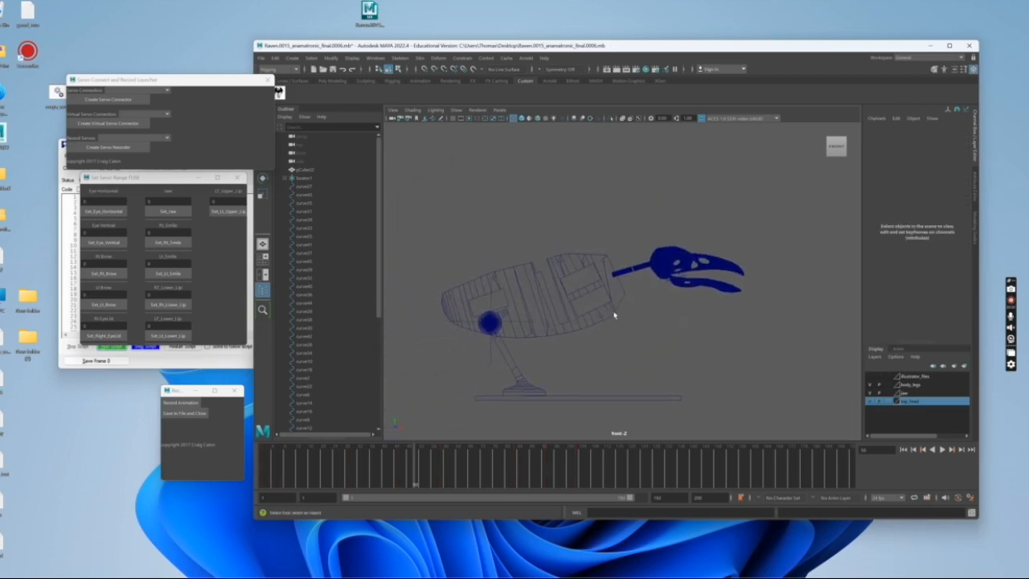
pyautogui.press('space')
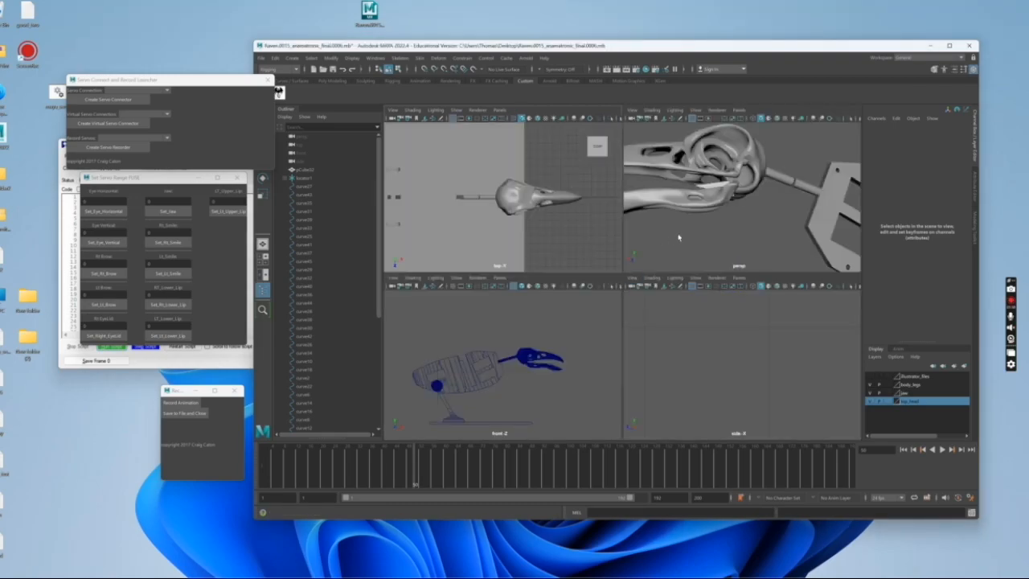
pyautogui.press('space')
pyautogui.keyDown('alt'); pyautogui.moveTo(545, 281); pyautogui.dragTo(670, 289); pyautogui.keyUp('alt')
pyautogui.keyDown('alt'); pyautogui.moveTo(671, 290); pyautogui.dragTo(371, 272, button='right'); pyautogui.keyUp('alt')
pyautogui.keyDown('alt'); pyautogui.moveTo(394, 271); pyautogui.dragTo(452, 267); pyautogui.keyUp('alt')
pyautogui.keyDown('alt'); pyautogui.moveTo(482, 267); pyautogui.dragTo(627, 268, button='right'); pyautogui.keyUp('alt')
# Select the raven's lower jaw and delete all its existing animation keys across the timeline
pyautogui.click(529, 229)
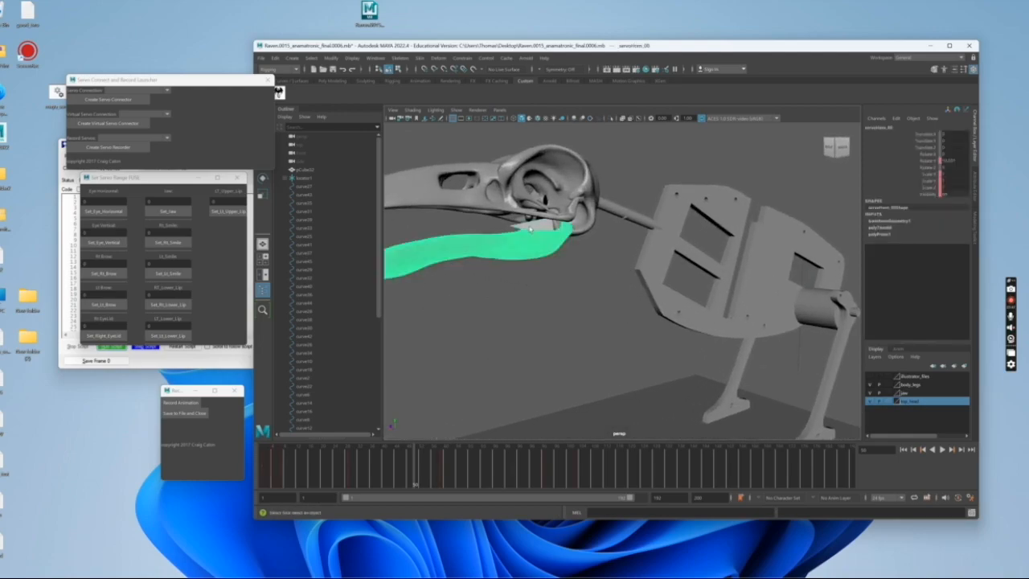
pyautogui.keyDown('alt'); pyautogui.moveTo(529, 227); pyautogui.dragTo(603, 220); pyautogui.keyUp('alt')
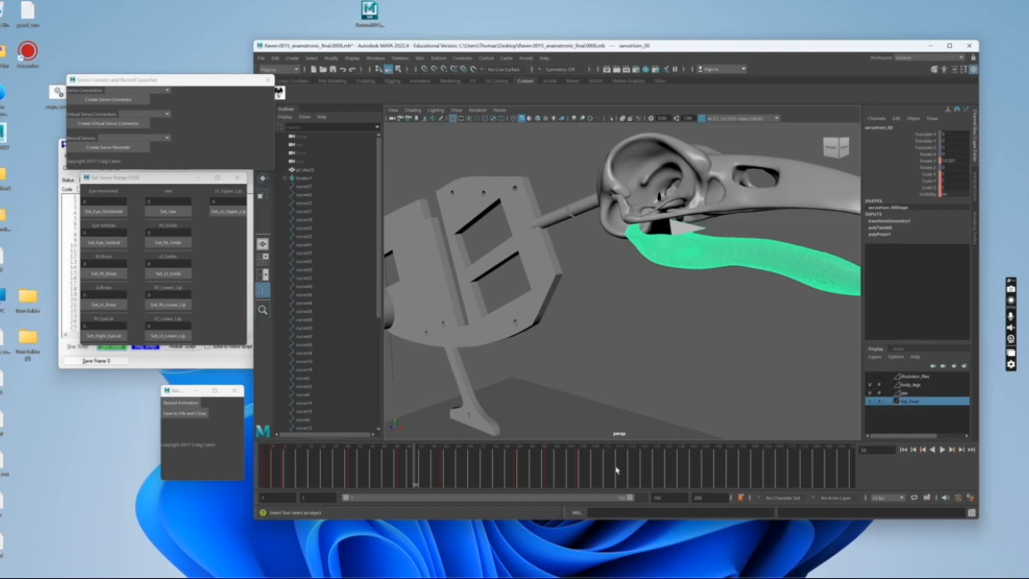
pyautogui.moveTo(617, 471); pyautogui.dragTo(443, 472)
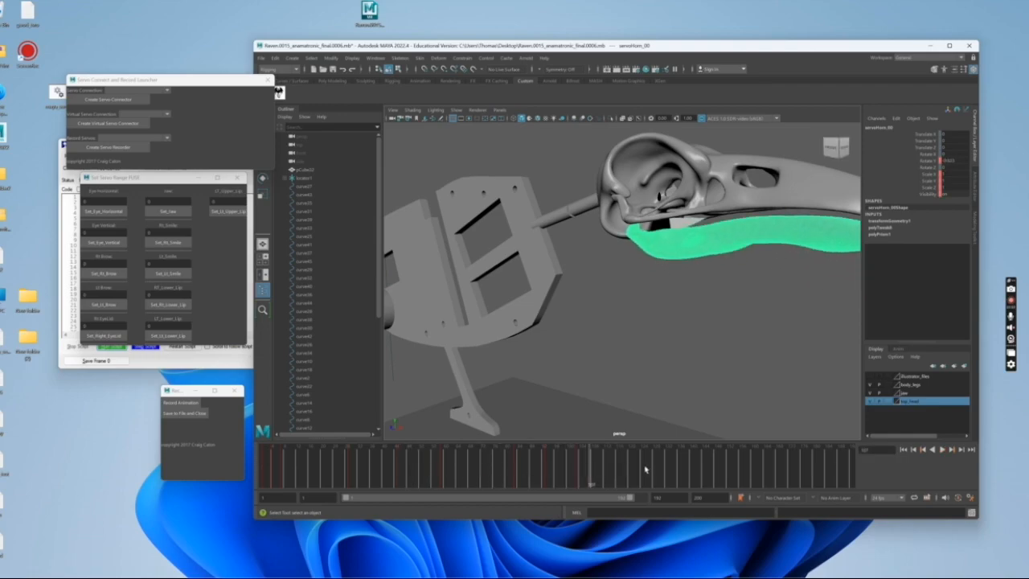
pyautogui.keyDown('shift'); pyautogui.moveTo(647, 469); pyautogui.dragTo(270, 468); pyautogui.keyUp('shift')
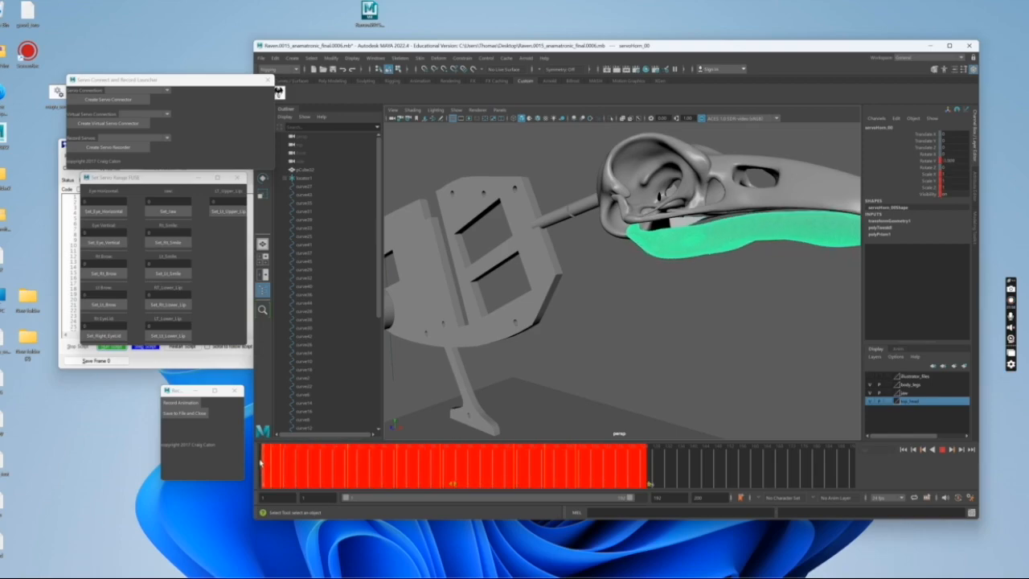
pyautogui.rightClick(378, 454)
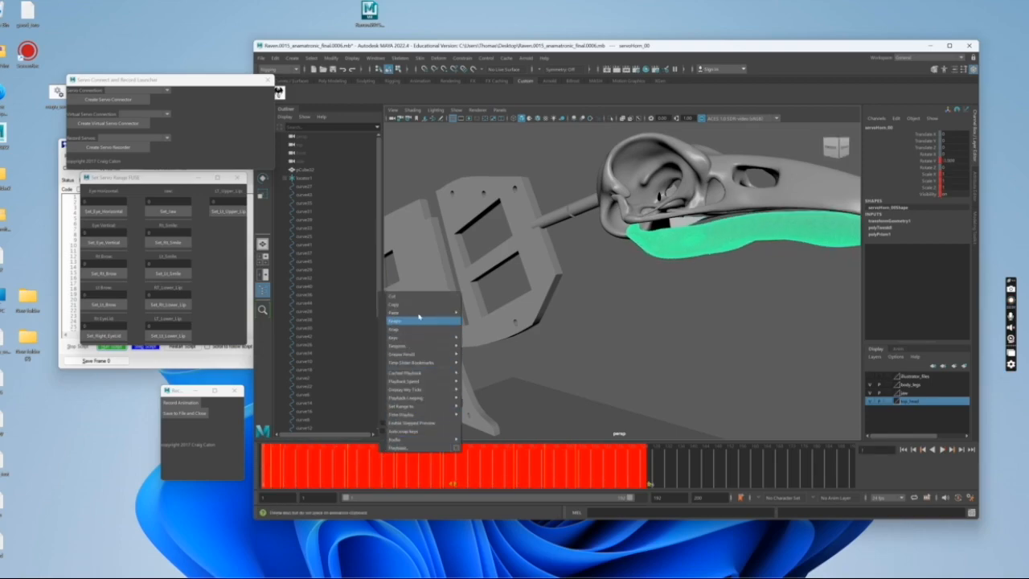
pyautogui.click(418, 321)
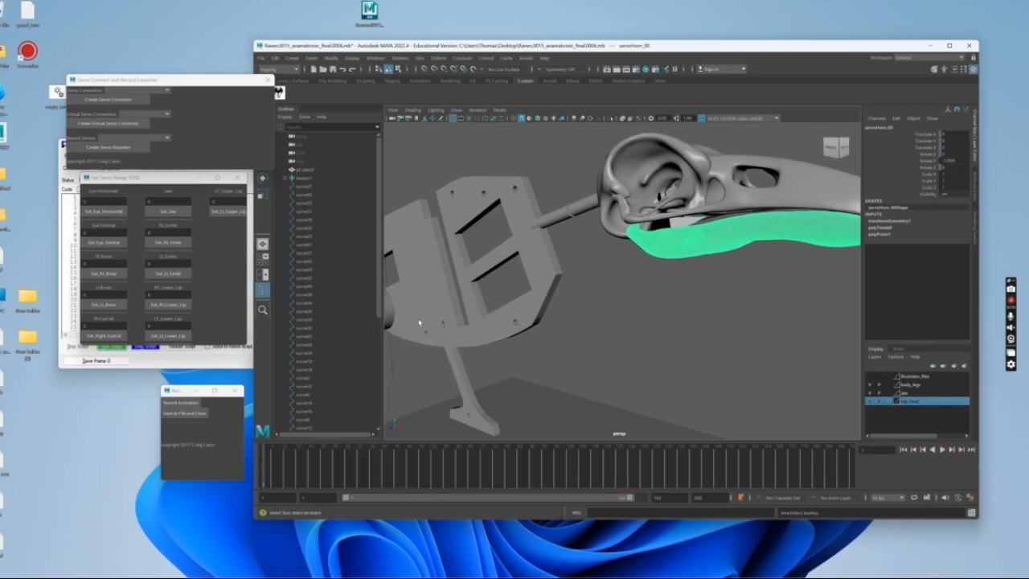
# Import the good_morning_03 sound file from the Downloads folder onto the timeline
pyautogui.doubleClick(32, 306)
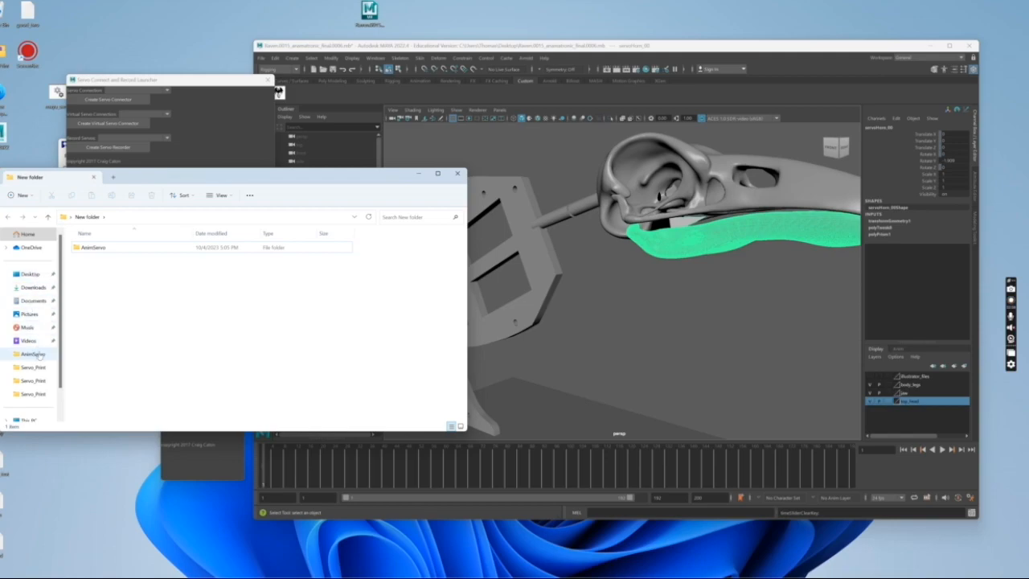
pyautogui.click(34, 287)
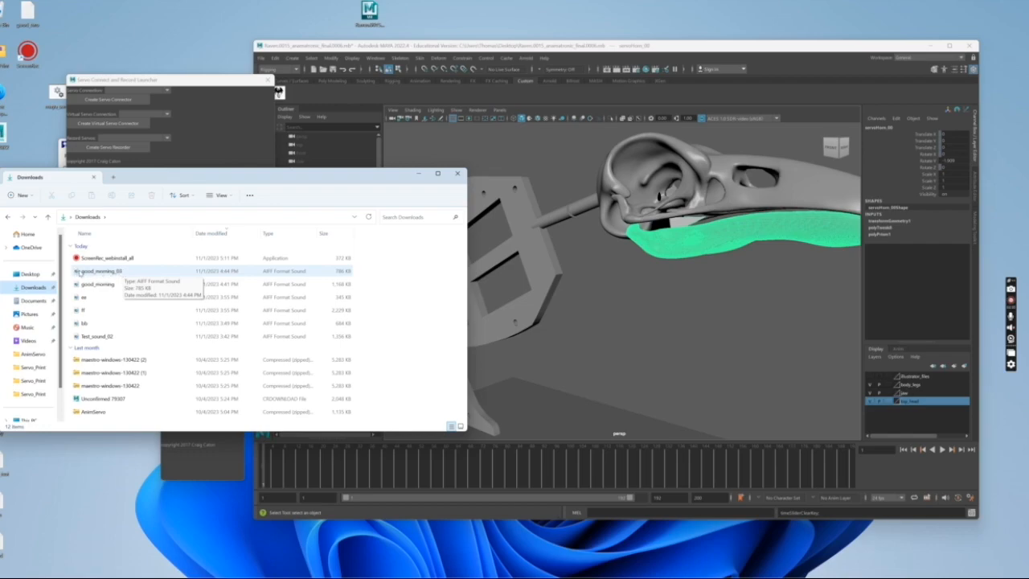
pyautogui.moveTo(75, 272); pyautogui.dragTo(312, 458)
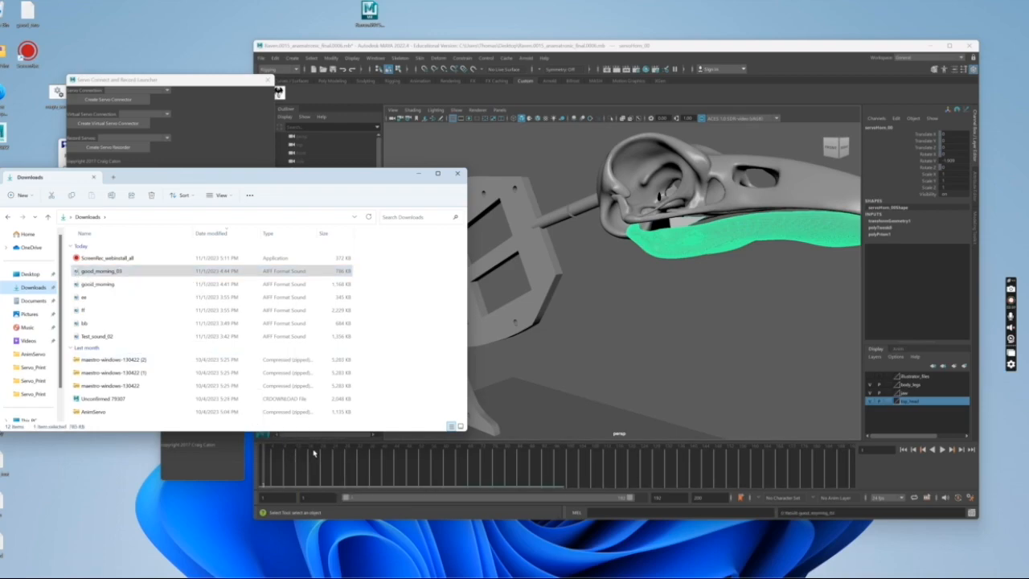
# Set the imported good morning sound as the timeline's active audio to display its waveform
pyautogui.moveTo(402, 469); pyautogui.dragTo(520, 471)
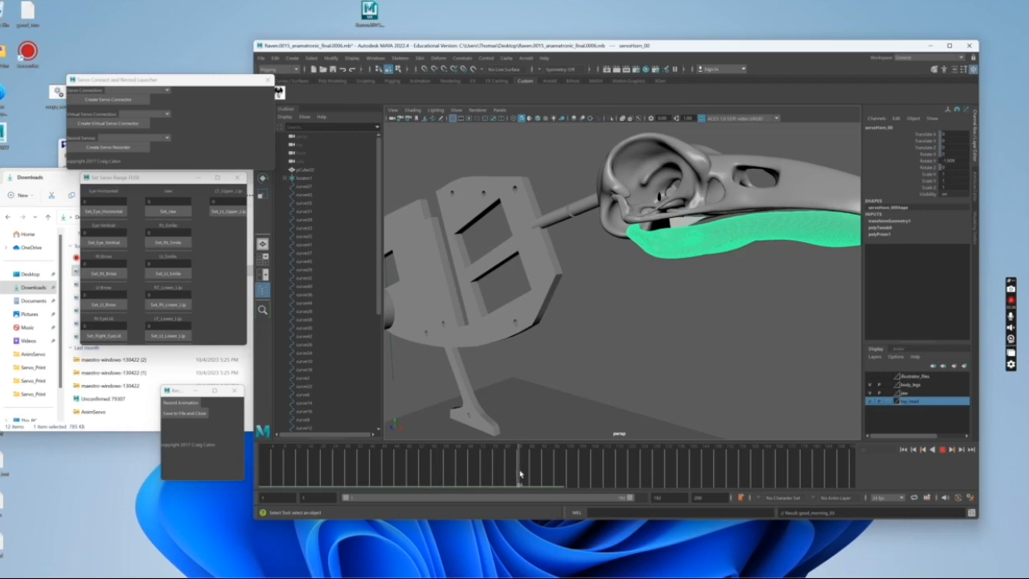
pyautogui.rightClick(680, 465)
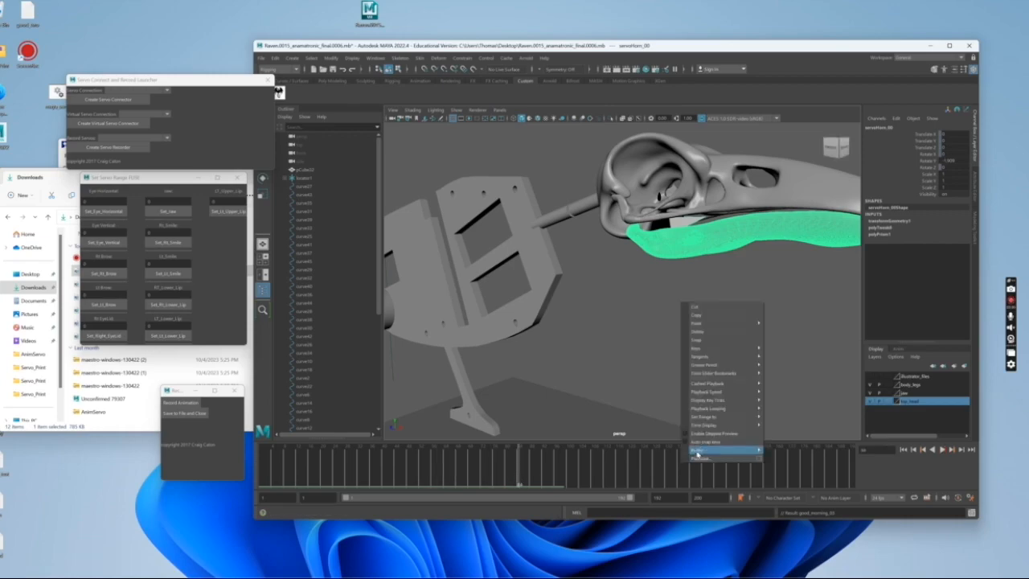
pyautogui.moveTo(697, 451)
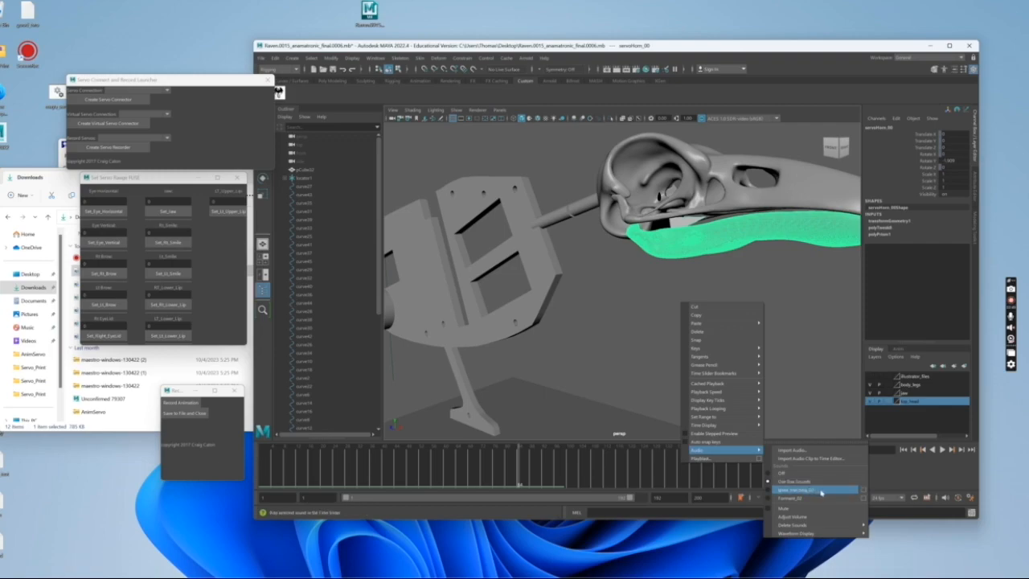
pyautogui.click(821, 490)
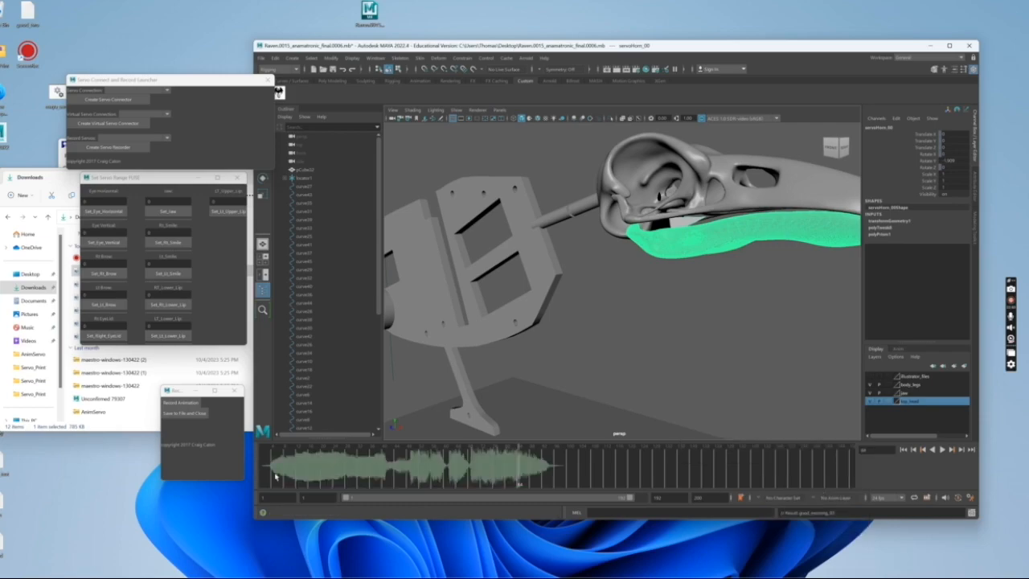
# Play the scene with the audio, stop playback, and scrub back to the start of the timeline
pyautogui.click(943, 449)
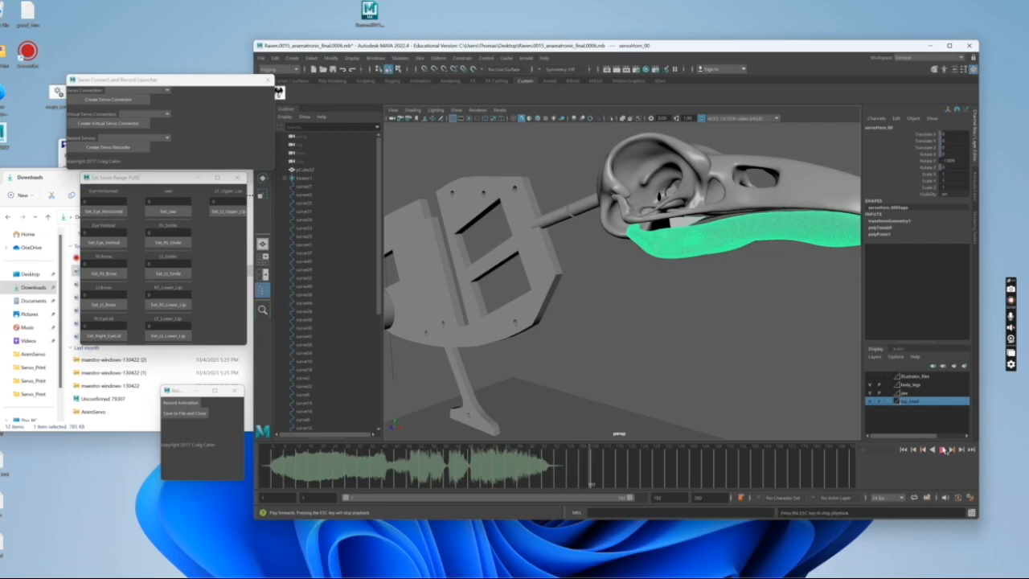
pyautogui.press('Escape')
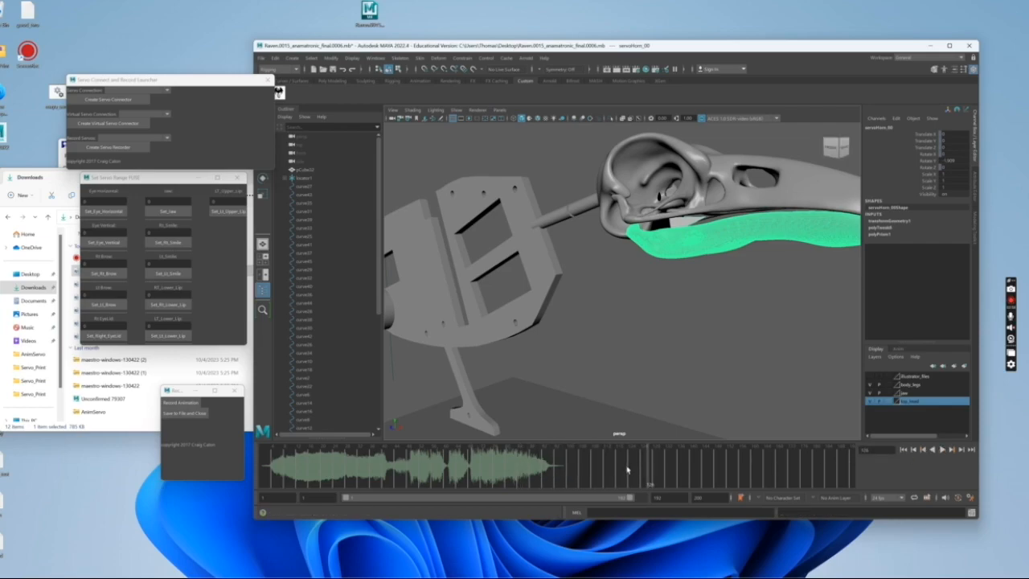
pyautogui.moveTo(628, 470); pyautogui.dragTo(259, 461)
# Set both the playback range end and the animation end to frame 100
pyautogui.doubleClick(659, 496)
pyautogui.write('1')
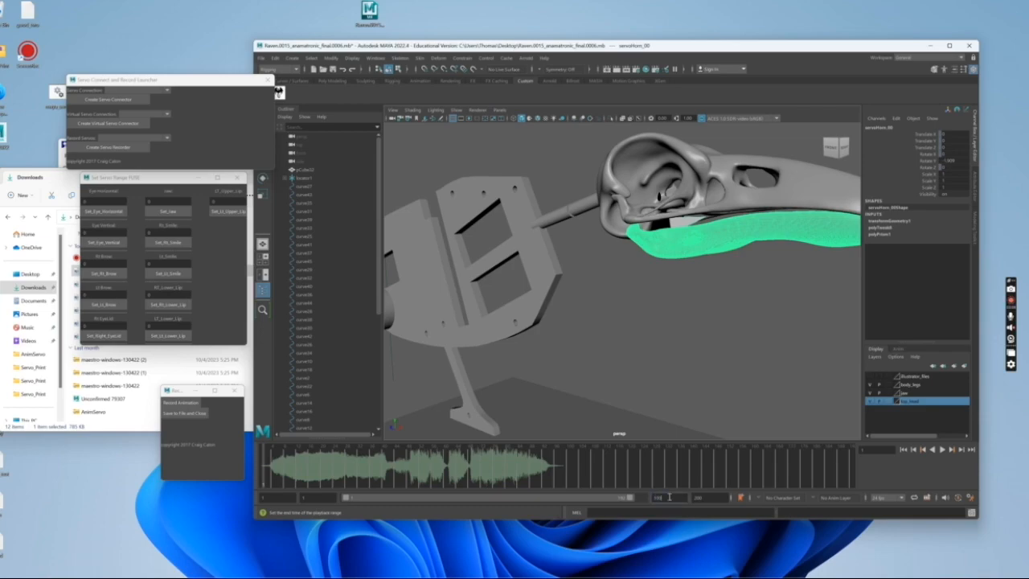
pyautogui.write('00')
pyautogui.press('Return')
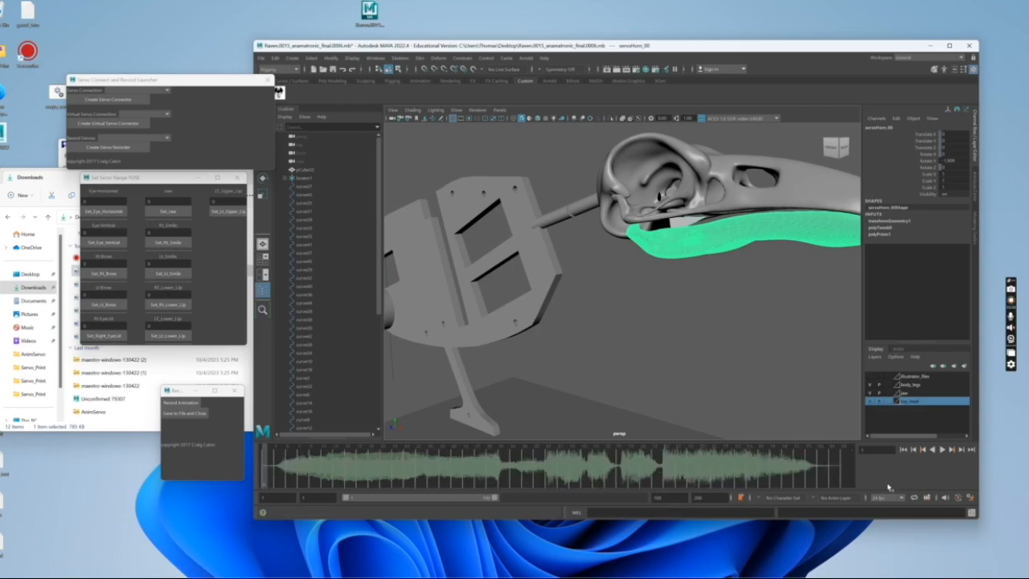
pyautogui.doubleClick(706, 497)
pyautogui.write('6')
pyautogui.press('Return')
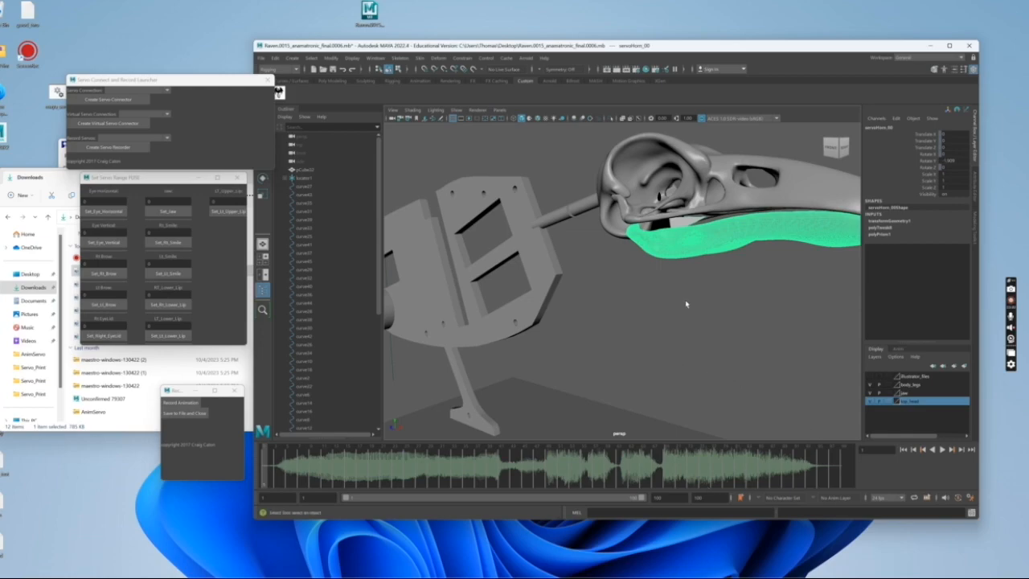
# Try rotating the lower jaw open with the Rotate tool and undo the rotation
pyautogui.click(679, 269)
pyautogui.click(689, 242)
pyautogui.press('e')
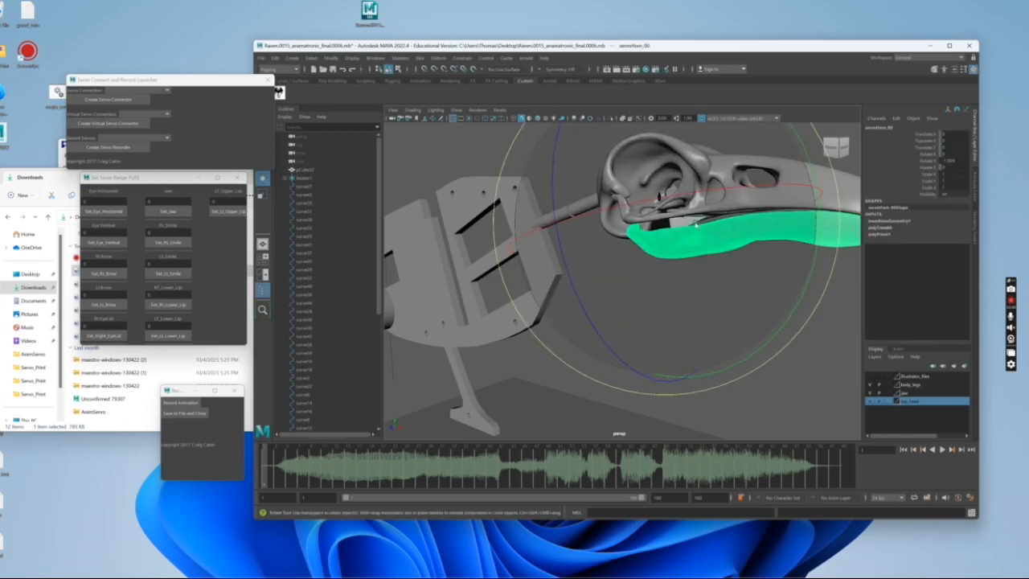
pyautogui.moveTo(810, 241); pyautogui.dragTo(801, 316)
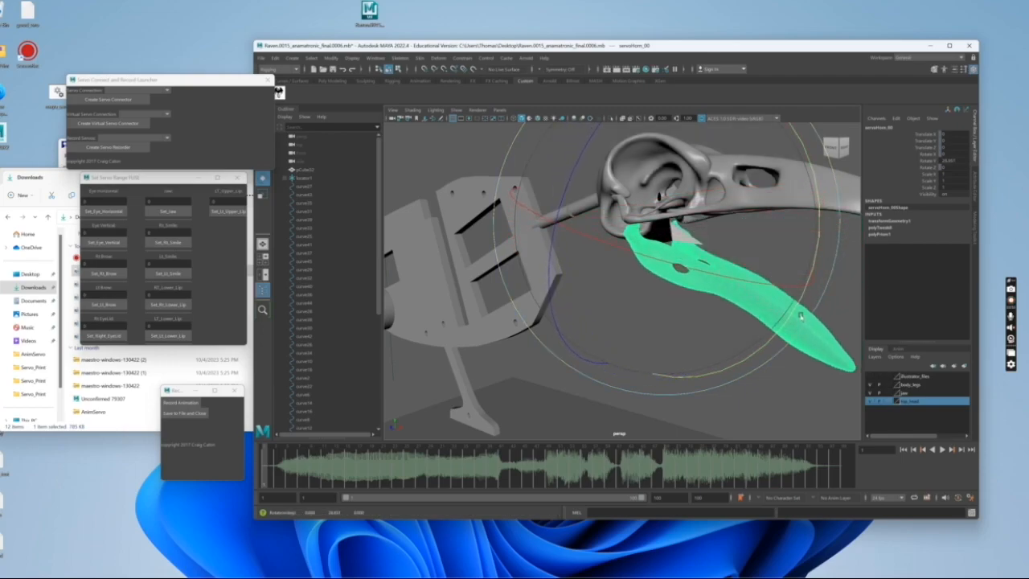
pyautogui.hotkey('ctrl', 'z')
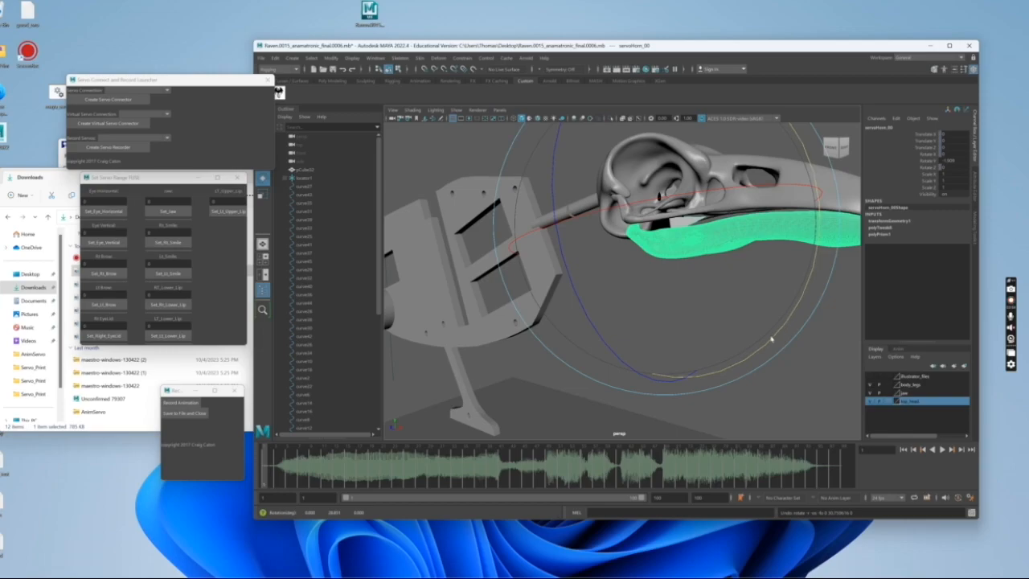
# In the front view, rotate the lower jaw to a nearly closed pose, about -0.11 in Rotate Y, and key it at frame 1
pyautogui.press('space')
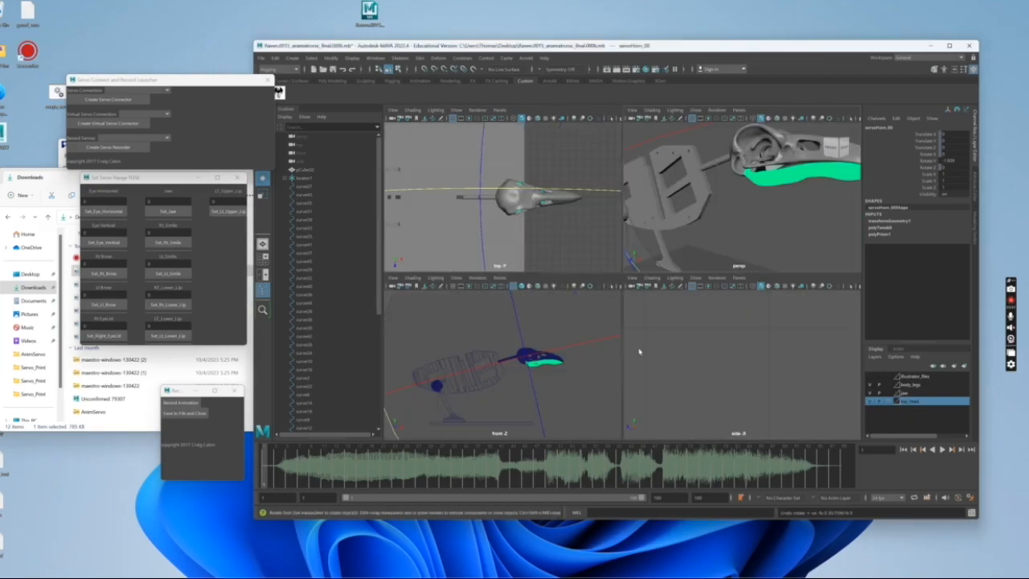
pyautogui.press('space')
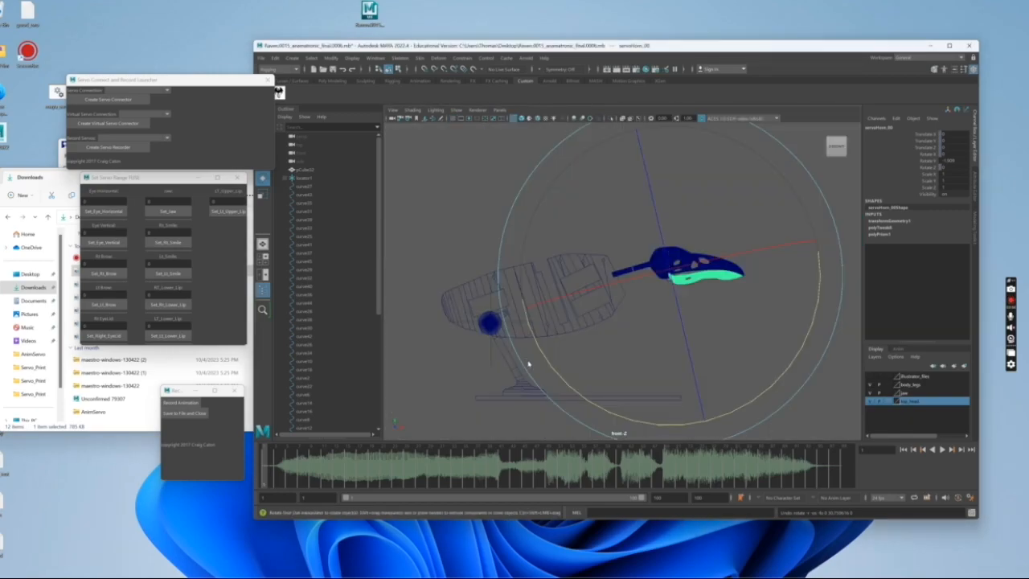
pyautogui.scroll(5, 642, 311)
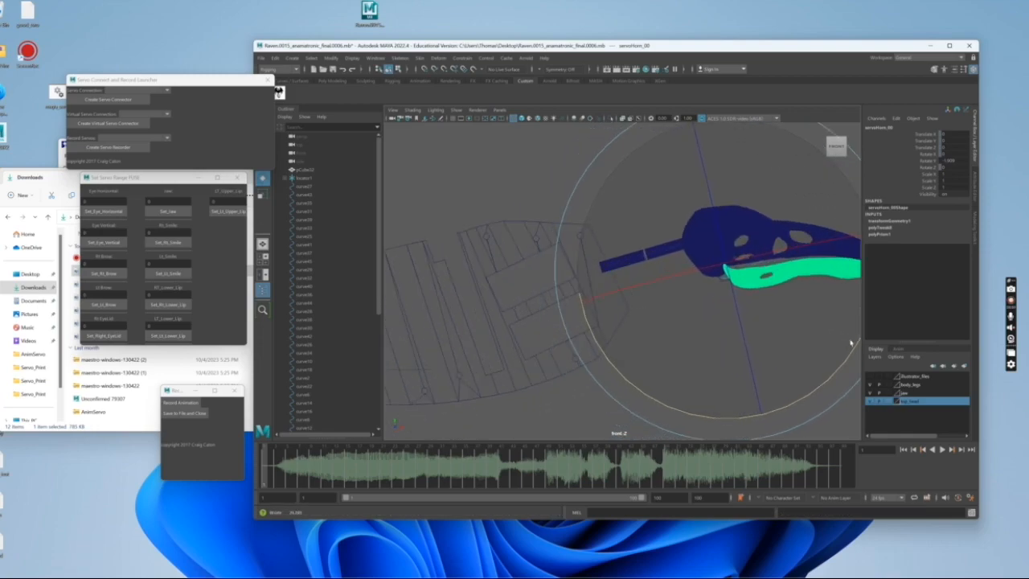
pyautogui.keyDown('alt'); pyautogui.moveTo(682, 312); pyautogui.dragTo(483, 321, button='middle'); pyautogui.keyUp('alt')
pyautogui.scroll(5, 541, 307)
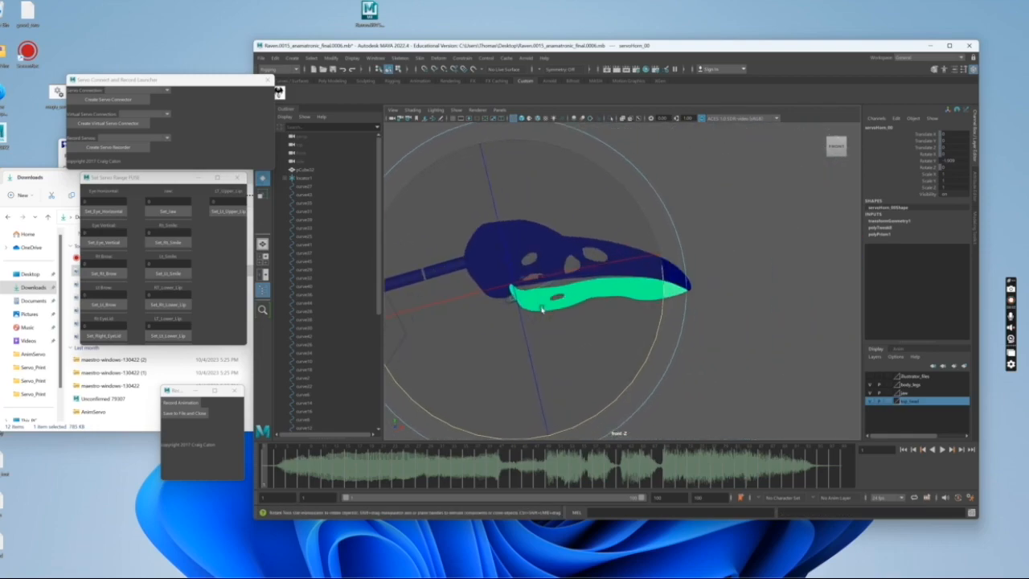
pyautogui.scroll(2, 542, 308)
pyautogui.keyDown('alt'); pyautogui.moveTo(542, 305); pyautogui.dragTo(612, 306, button='middle'); pyautogui.keyUp('alt')
pyautogui.moveTo(631, 289); pyautogui.dragTo(632, 295)
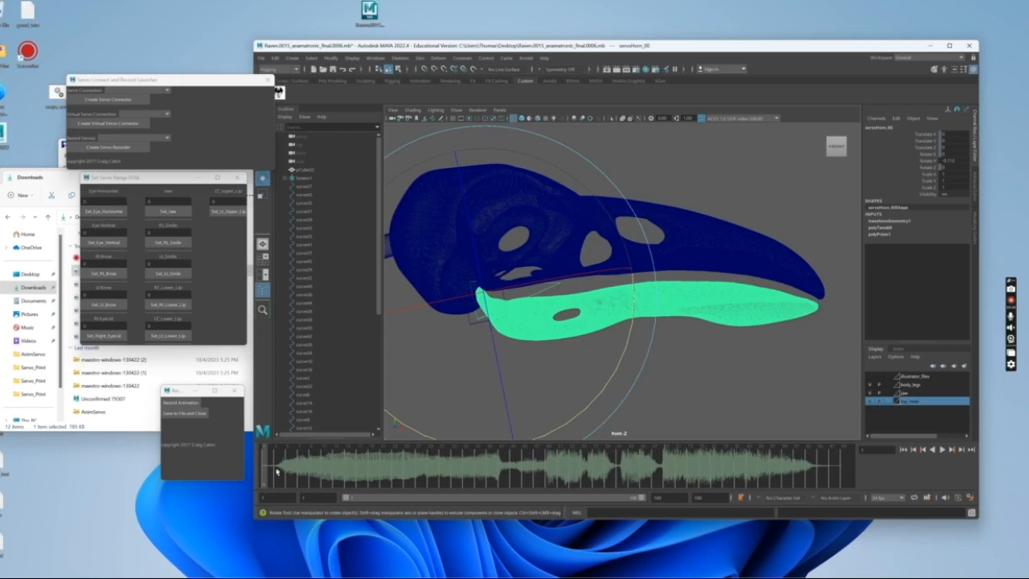
pyautogui.press('s')
# Key the closed jaw pose at frames 100 and 3, and scrub into the first part of the waveform
pyautogui.moveTo(266, 474); pyautogui.dragTo(863, 483)
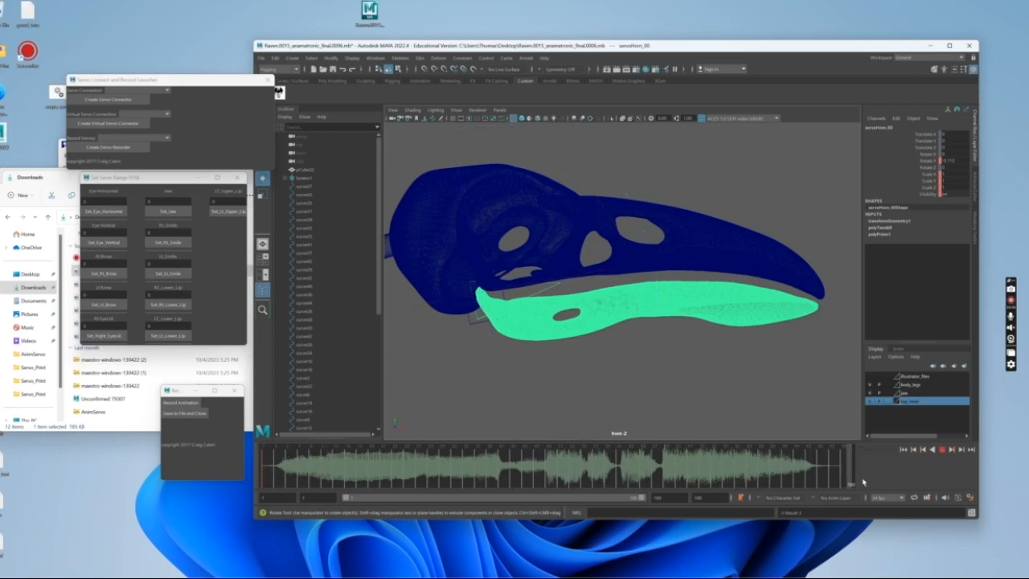
pyautogui.click(274, 474)
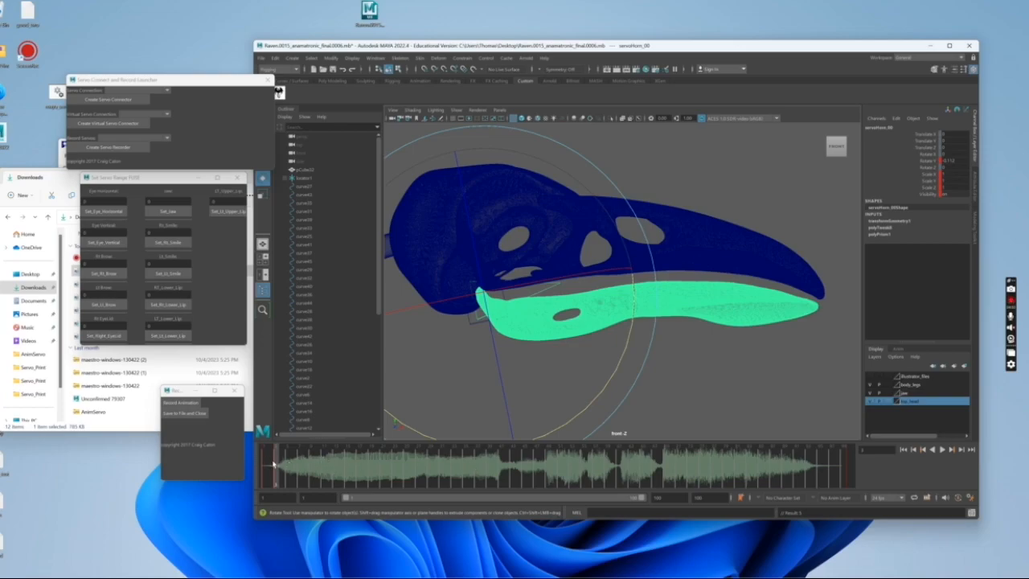
pyautogui.moveTo(275, 465)
pyautogui.mouseDown()
pyautogui.moveTo(491, 466)
pyautogui.moveTo(340, 467)
pyautogui.mouseUp()
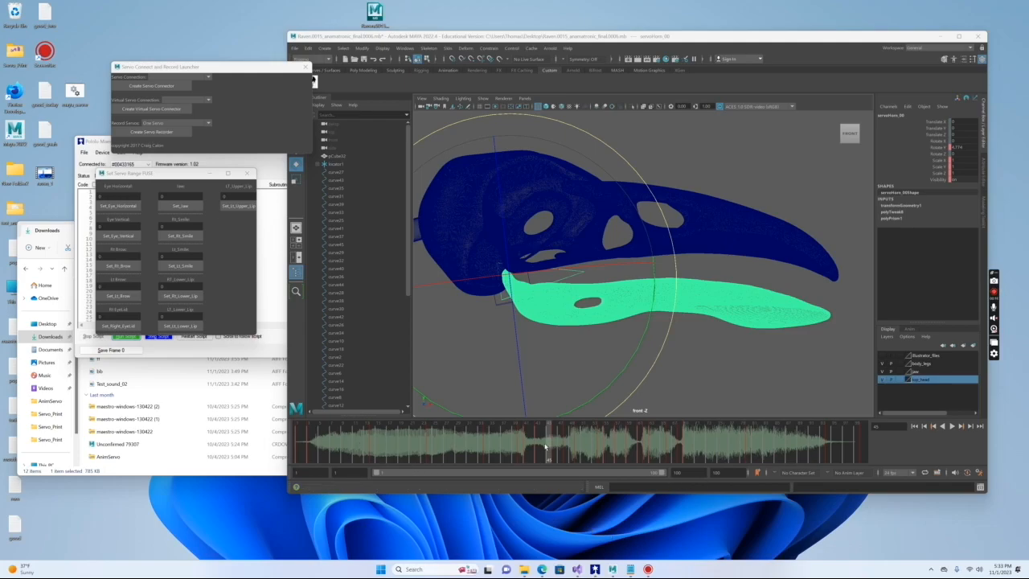
# Play and scrub through the keyed jaw animation to check its timing against the audio waveform
pyautogui.moveTo(330, 448); pyautogui.dragTo(390, 451)
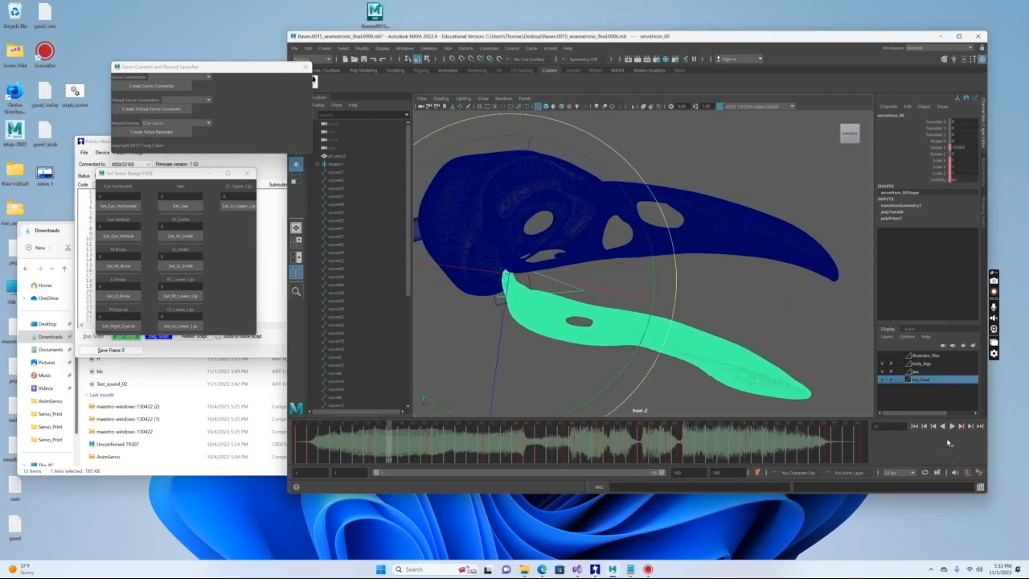
pyautogui.moveTo(956, 472)
pyautogui.hotkey('alt', 'v')
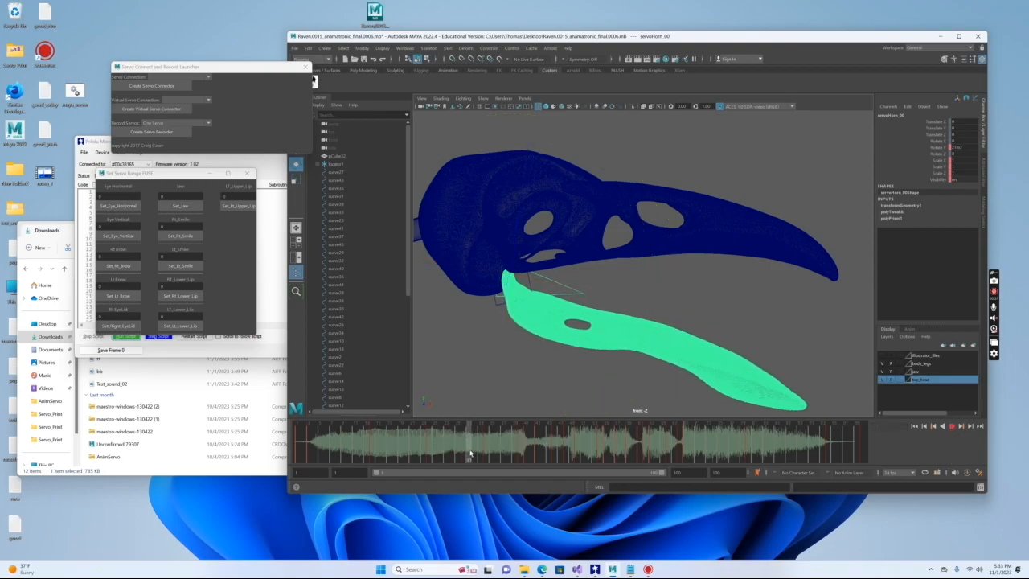
pyautogui.moveTo(636, 448)
pyautogui.mouseDown()
pyautogui.moveTo(782, 442)
pyautogui.moveTo(519, 446)
pyautogui.moveTo(840, 448)
pyautogui.mouseUp()
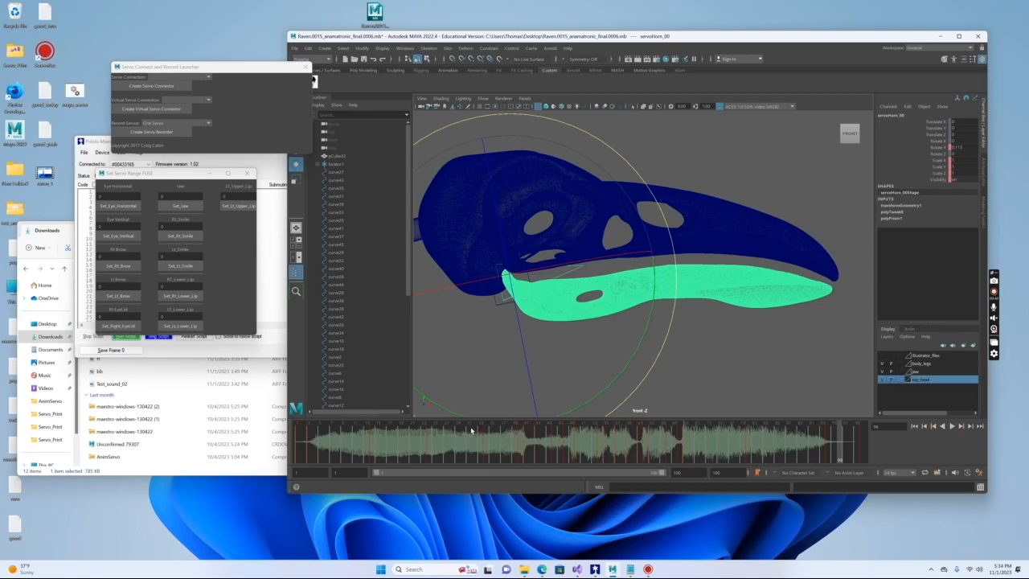
pyautogui.moveTo(493, 443)
pyautogui.mouseDown()
pyautogui.moveTo(477, 443)
pyautogui.moveTo(534, 443)
pyautogui.moveTo(379, 443)
pyautogui.moveTo(625, 443)
pyautogui.mouseUp()
pyautogui.press('e')
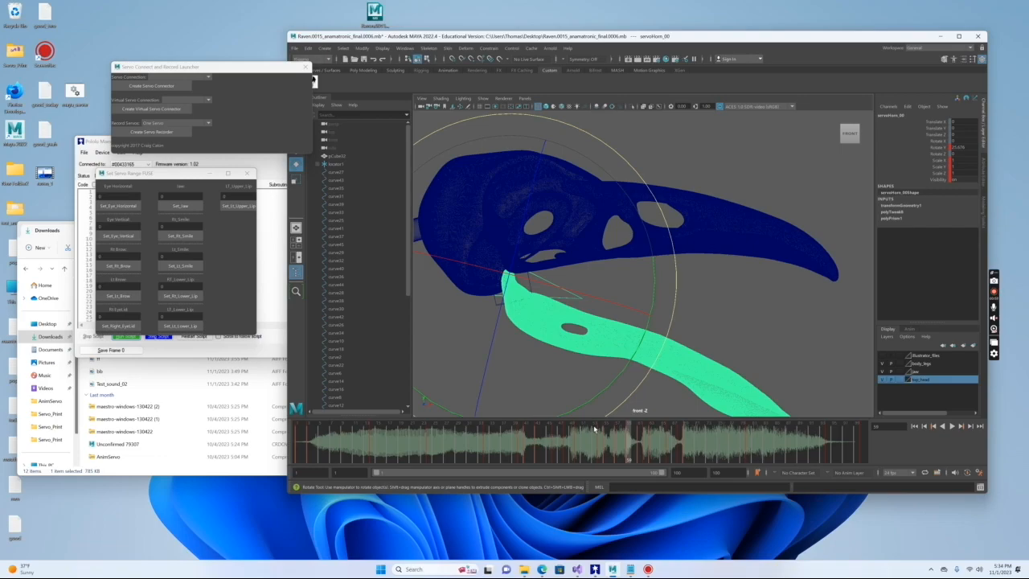
# Create a servo recorder for One Servo and place its window beside the viewport
pyautogui.moveTo(473, 31)
pyautogui.mouseDown()
pyautogui.moveTo(486, 46)
pyautogui.moveTo(723, 45)
pyautogui.moveTo(469, 40)
pyautogui.mouseUp()
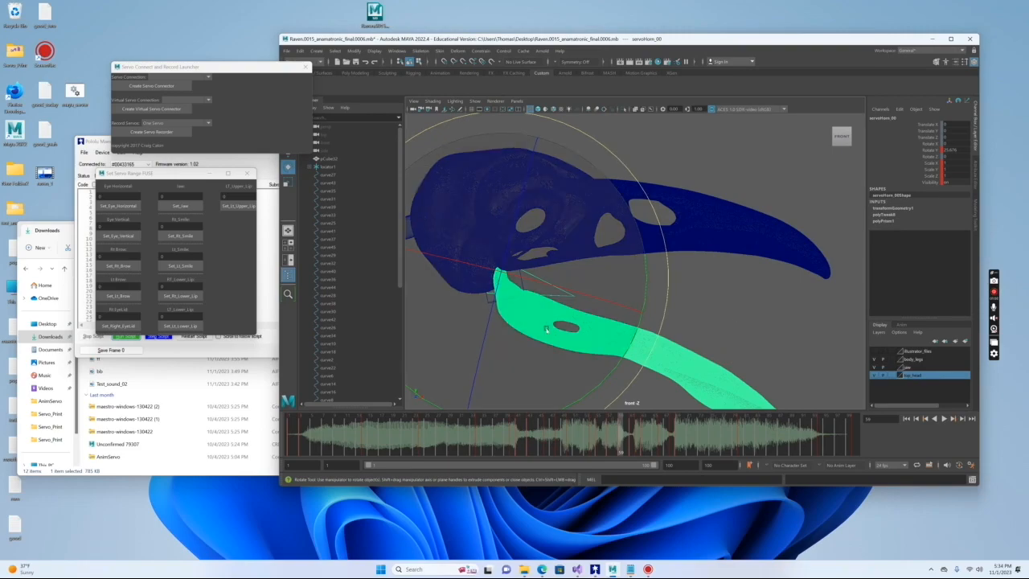
pyautogui.click(191, 123)
pyautogui.click(183, 141)
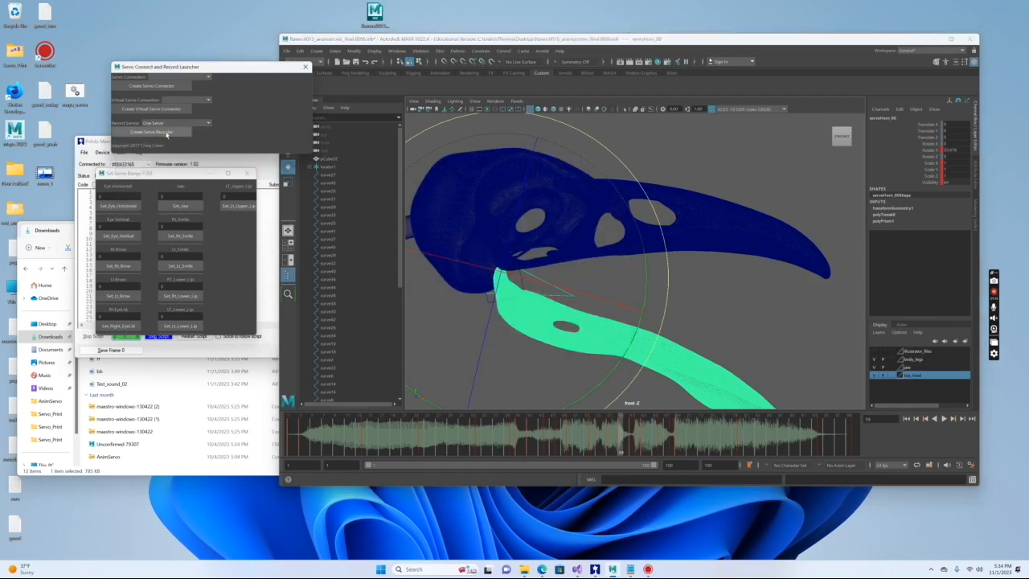
pyautogui.click(166, 132)
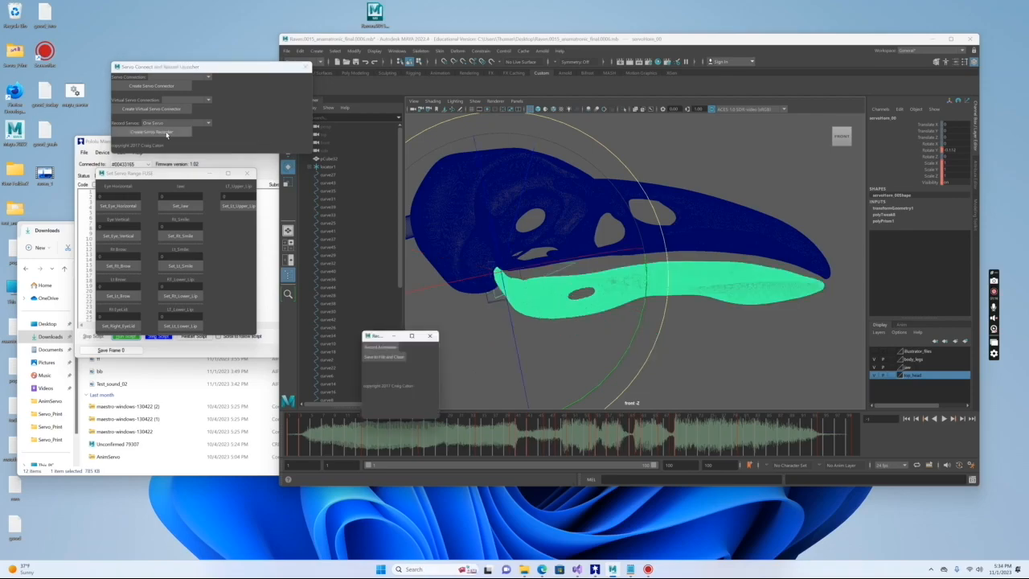
pyautogui.moveTo(381, 336); pyautogui.dragTo(239, 255)
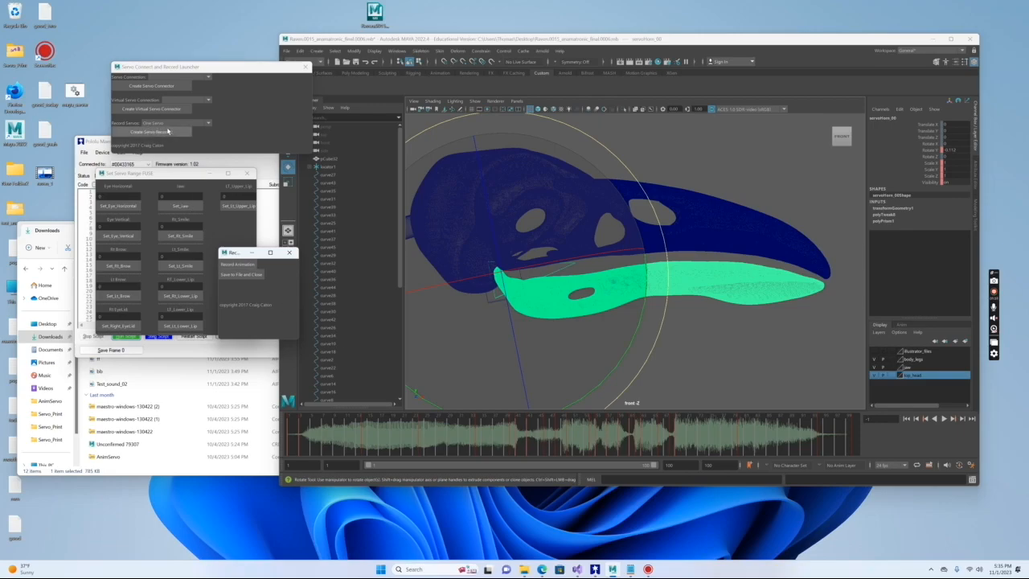
# Record the jaw animation with the servo recorder and save it to the desktop as the text file test_tt
pyautogui.click(240, 267)
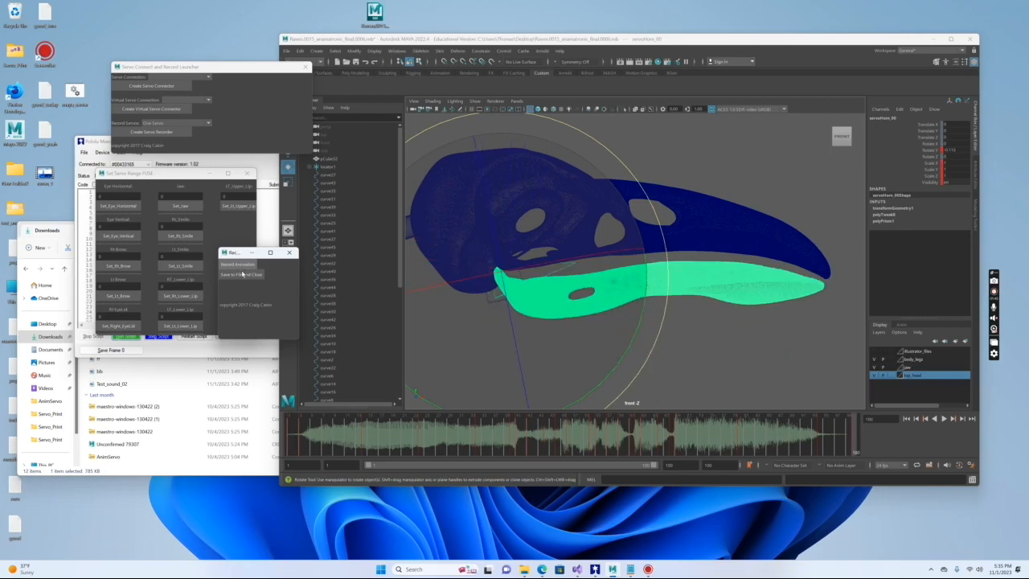
pyautogui.click(244, 276)
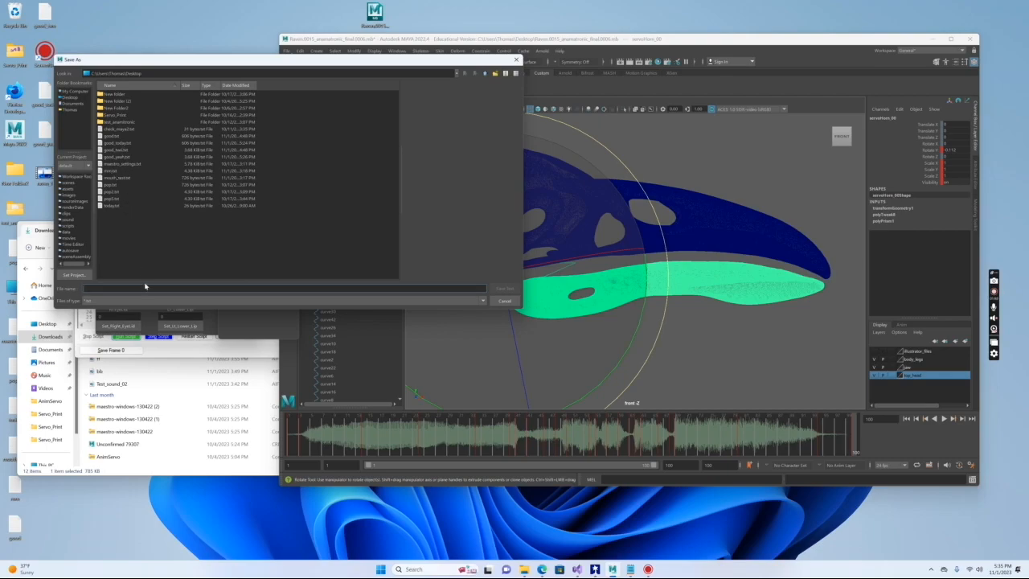
pyautogui.write('test_')
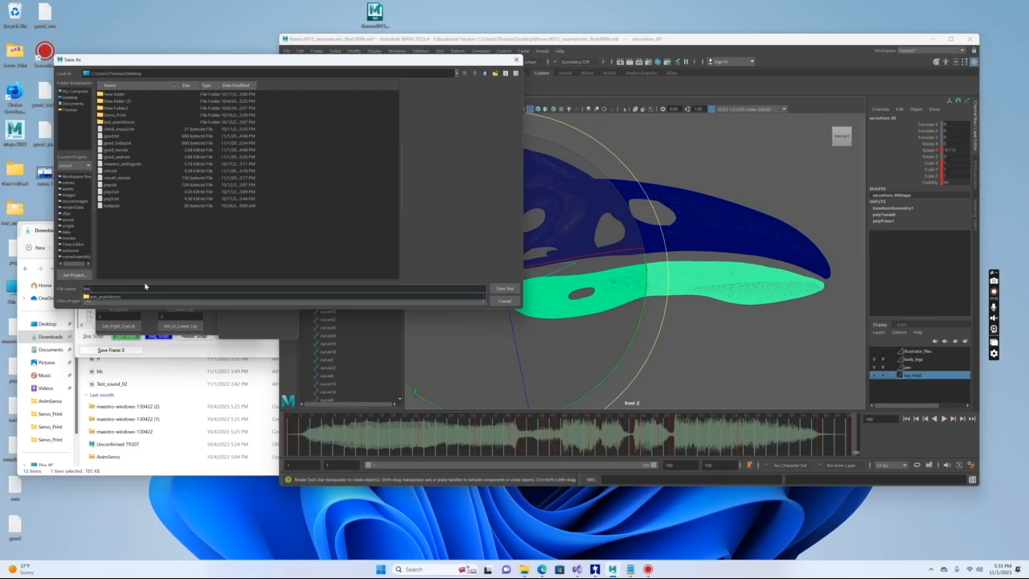
pyautogui.write('tl')
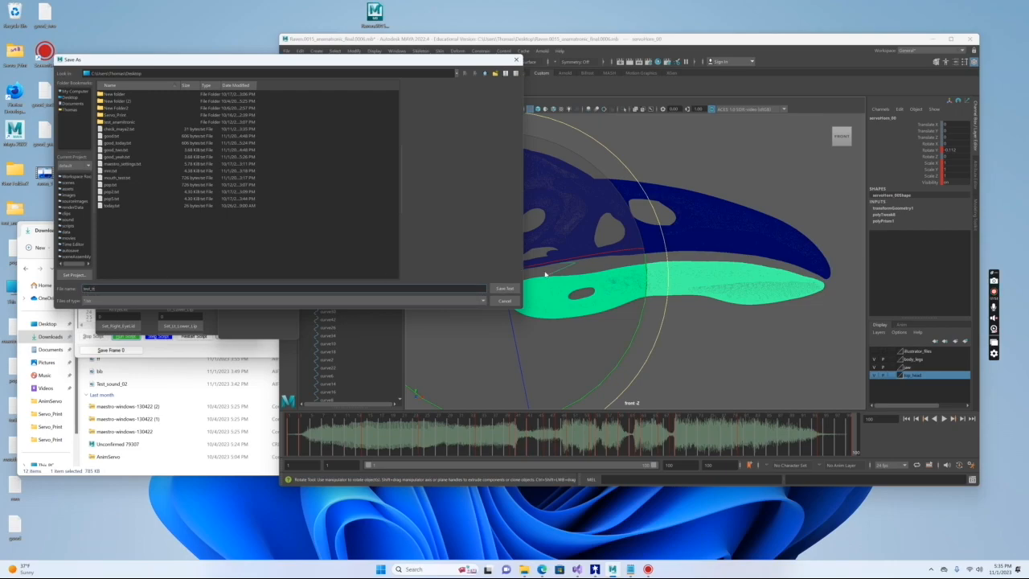
pyautogui.click(504, 287)
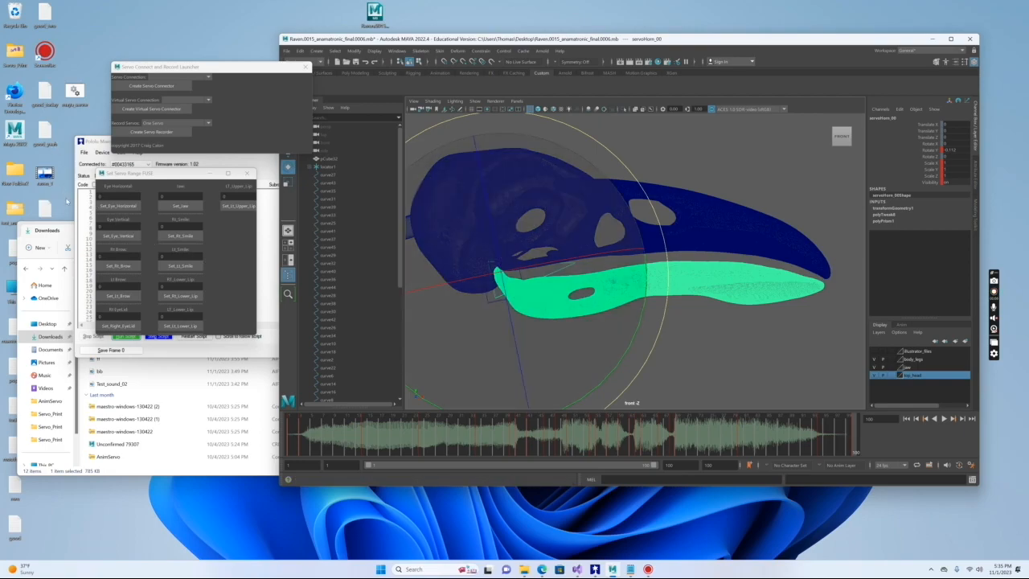
# Switch to File Explorer, look through the Desktop folder for test_tt, and move the window clear of the desktop files
pyautogui.click(46, 324)
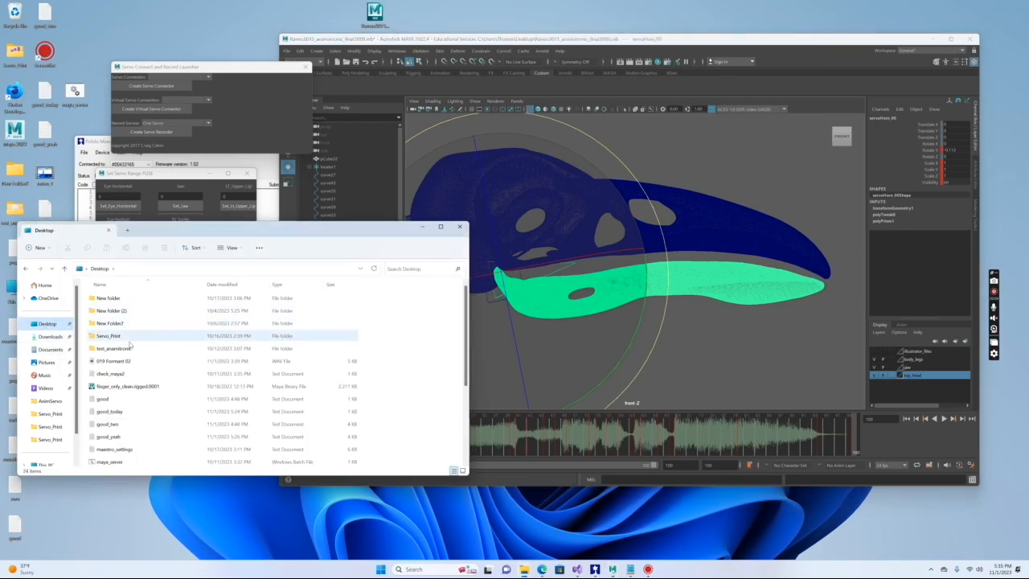
pyautogui.scroll(-4, 210, 399)
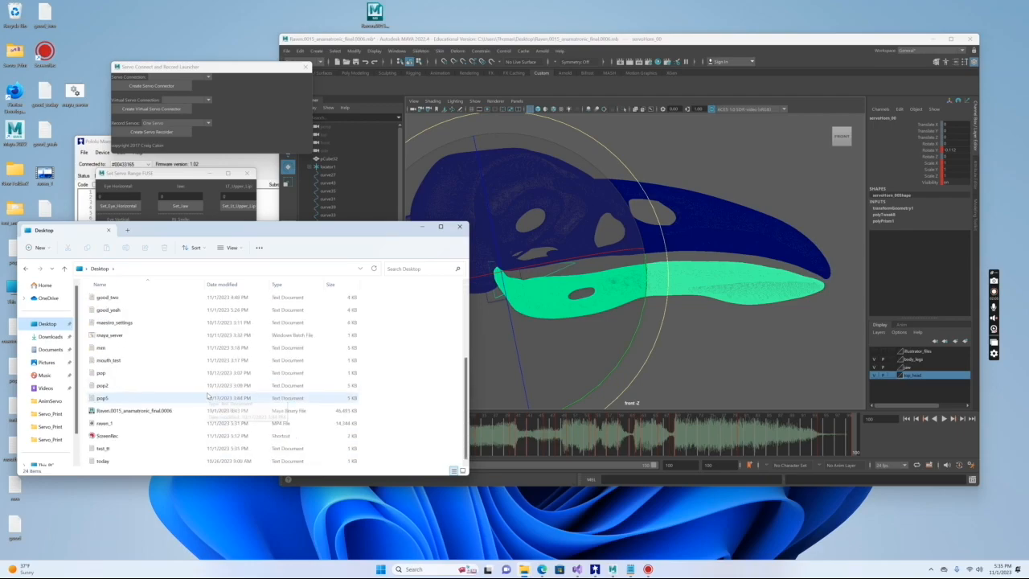
pyautogui.rightClick(123, 468)
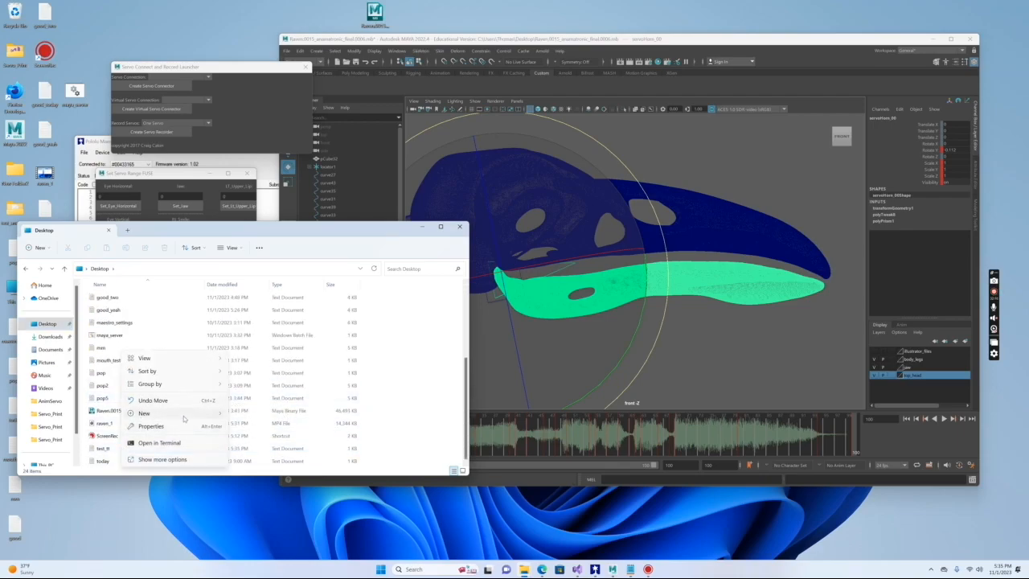
pyautogui.moveTo(184, 414)
pyautogui.click(146, 537)
pyautogui.moveTo(154, 233); pyautogui.dragTo(282, 265)
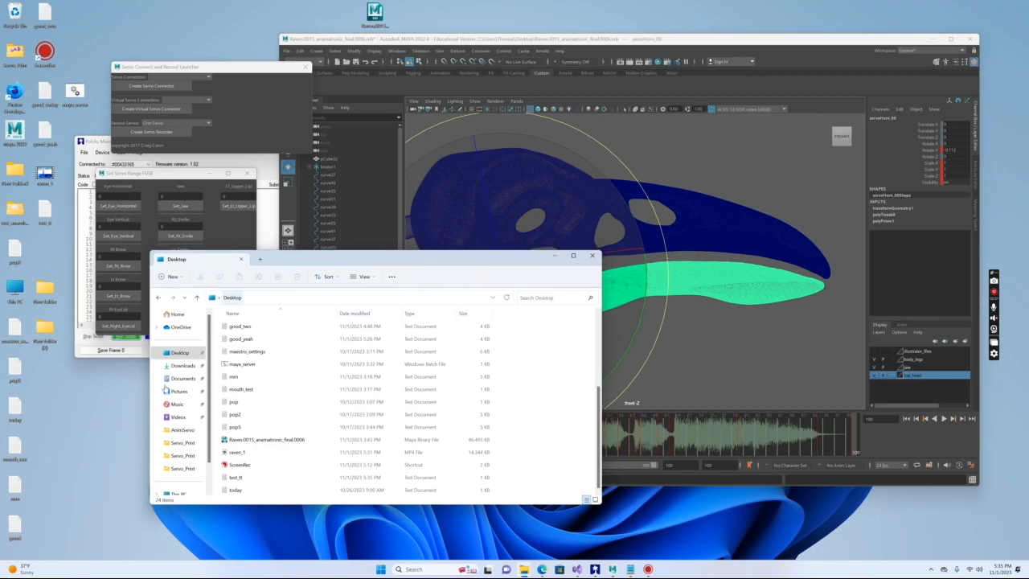
# Open test_tt in Notepad to examine the recorded servo values, and close it
pyautogui.rightClick(47, 212)
pyautogui.moveTo(71, 253)
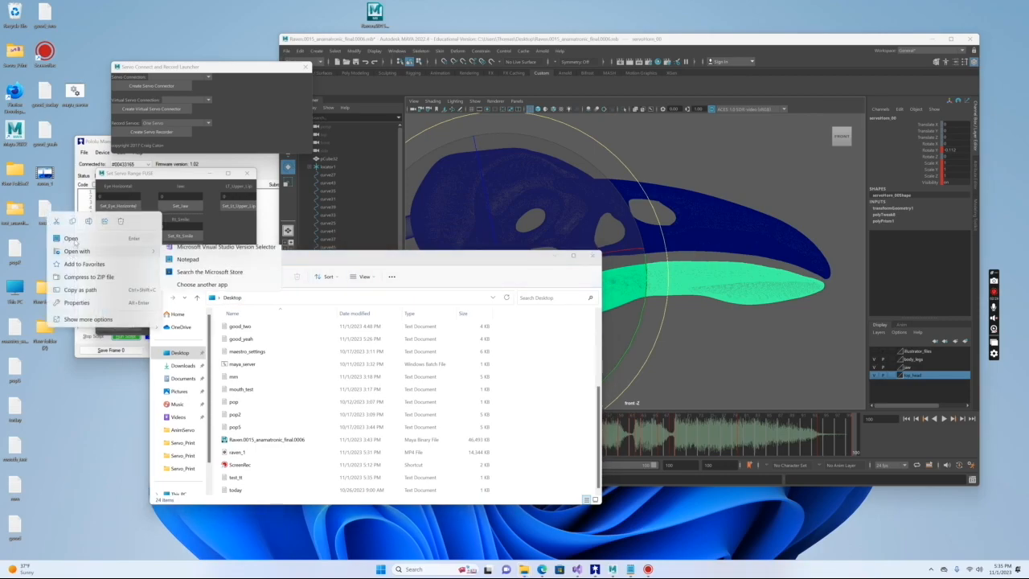
pyautogui.click(234, 266)
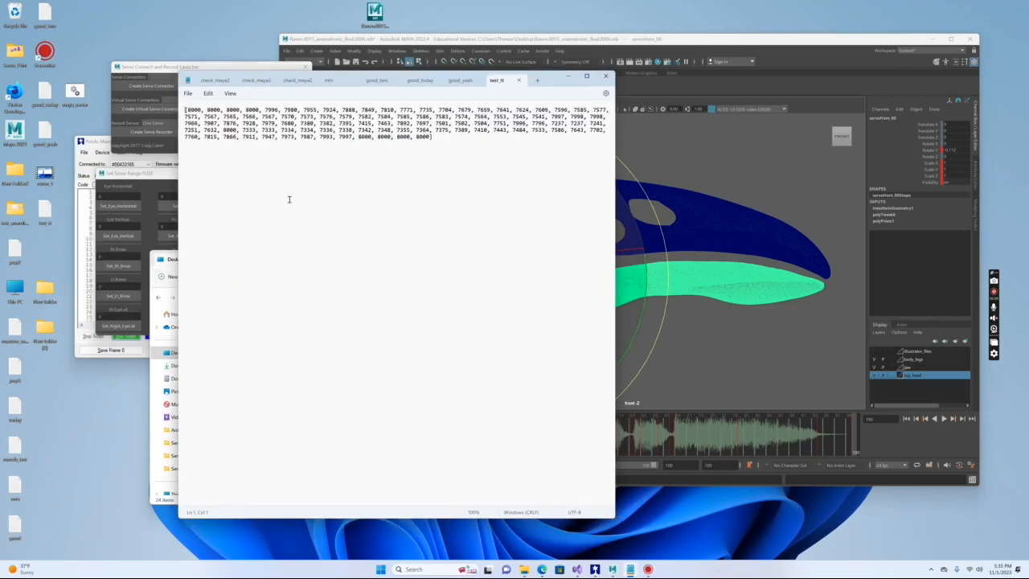
pyautogui.click(605, 78)
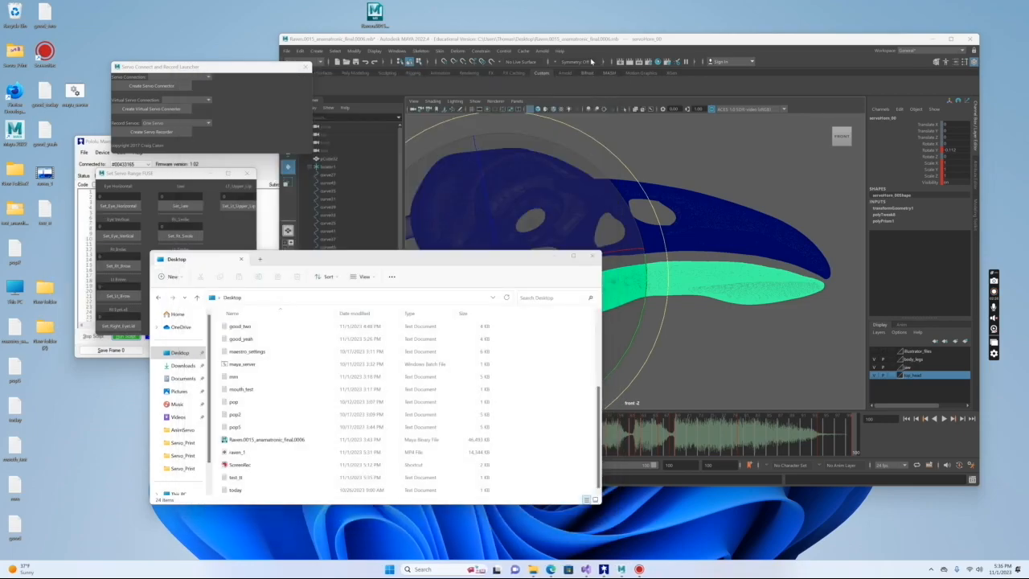
# Run animServoPrint from the Servo_Print folder with input file test_tt, output file test_bb, and option 3 for the Pololu 18-servo board
pyautogui.moveTo(587, 42); pyautogui.dragTo(582, 280)
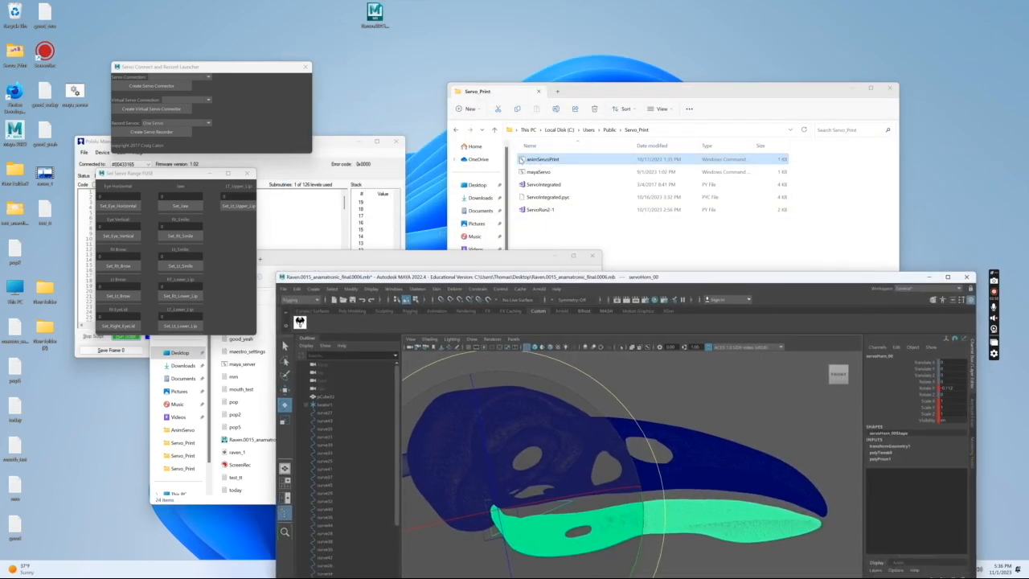
pyautogui.doubleClick(522, 159)
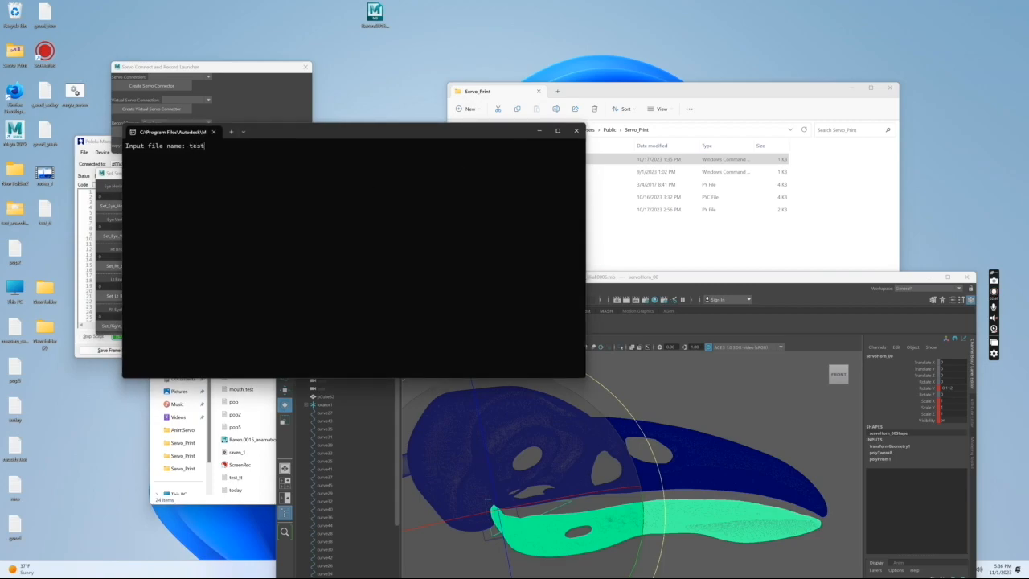
pyautogui.write('test_tt')
pyautogui.press('Return')
pyautogui.write('test_bb')
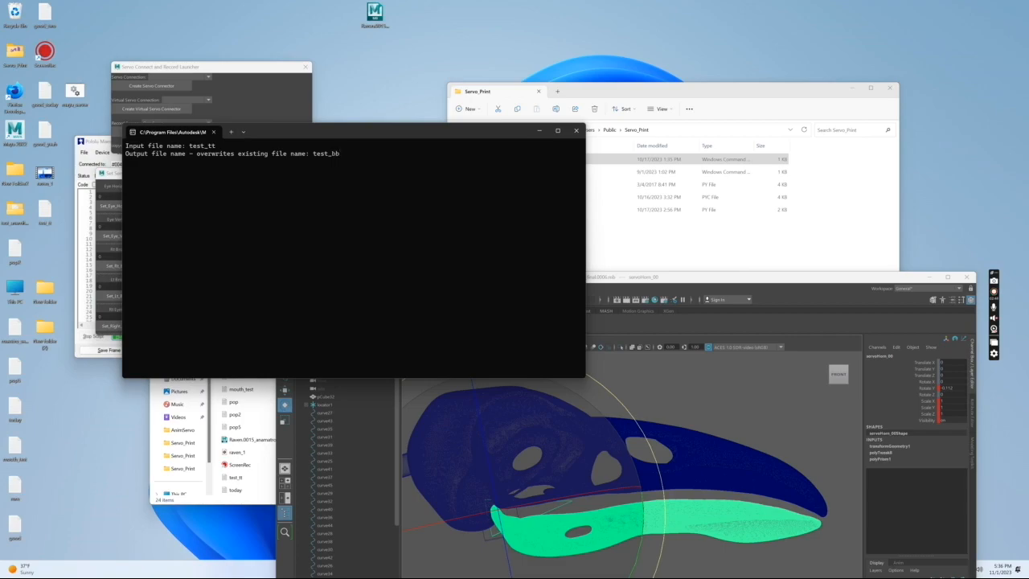
pyautogui.press('Return')
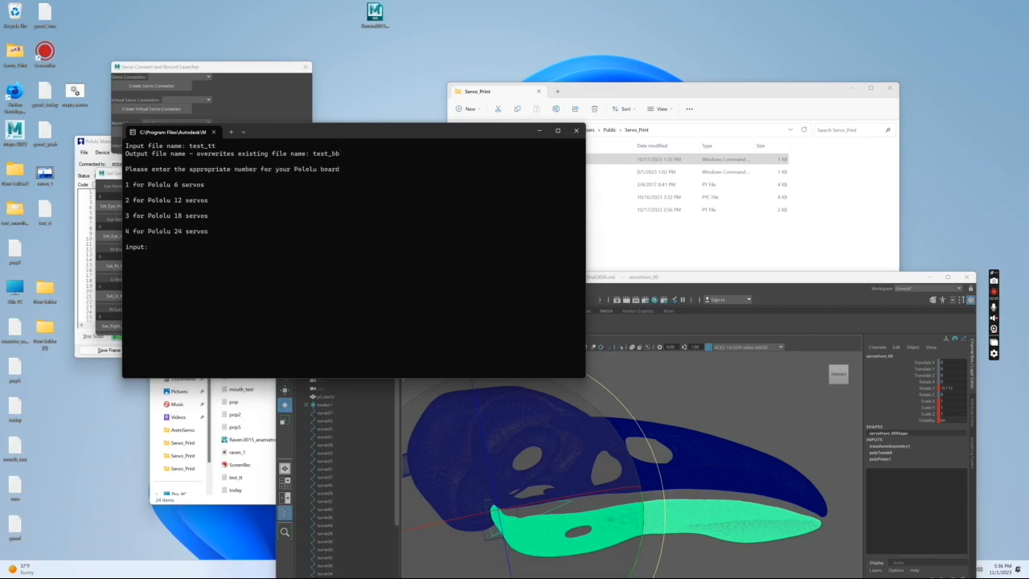
pyautogui.write('3')
pyautogui.press('Return')
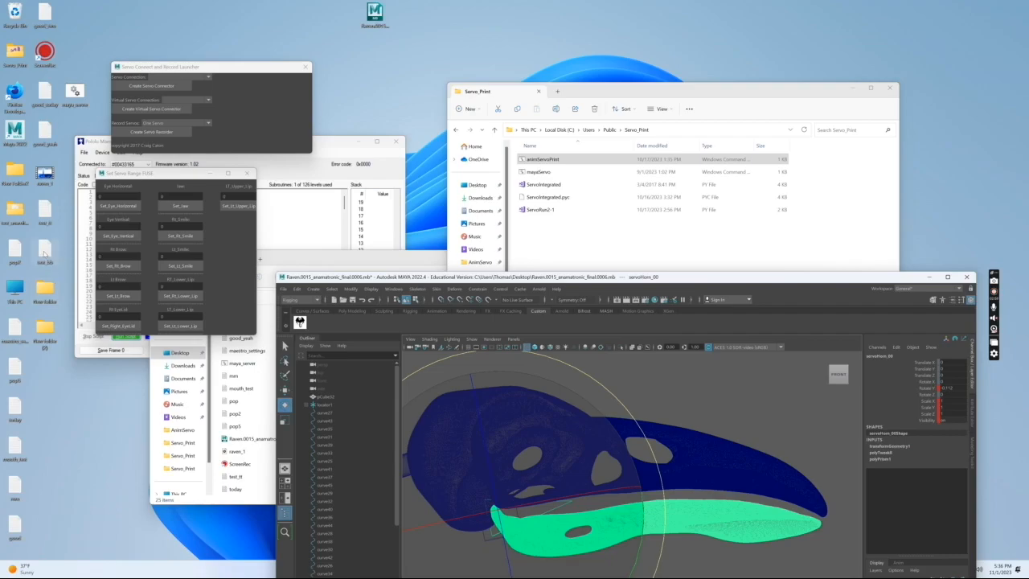
# Open the converted file test_bb from the desktop in Notepad and copy its entire contents
pyautogui.rightClick(45, 252)
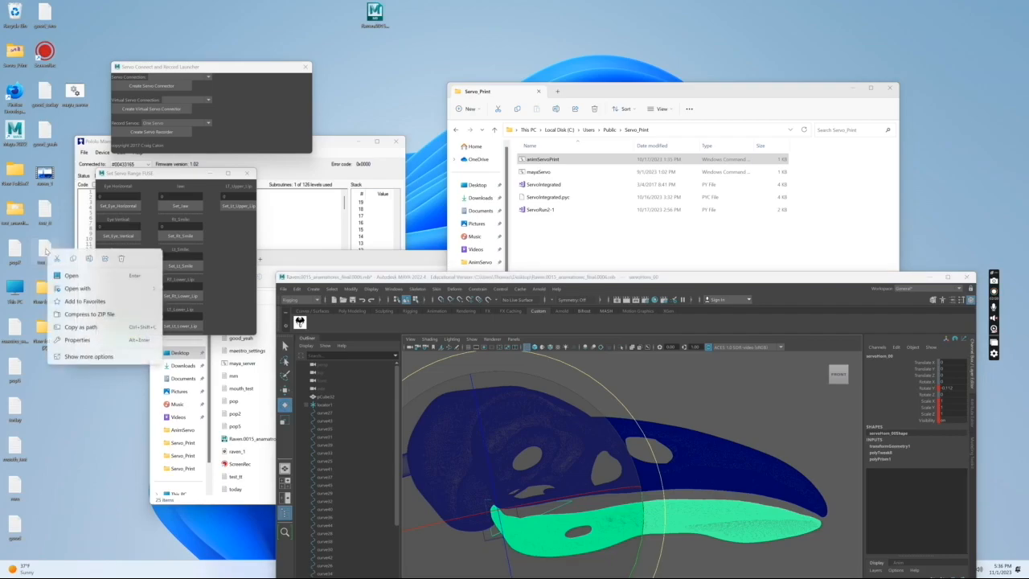
pyautogui.moveTo(77, 288)
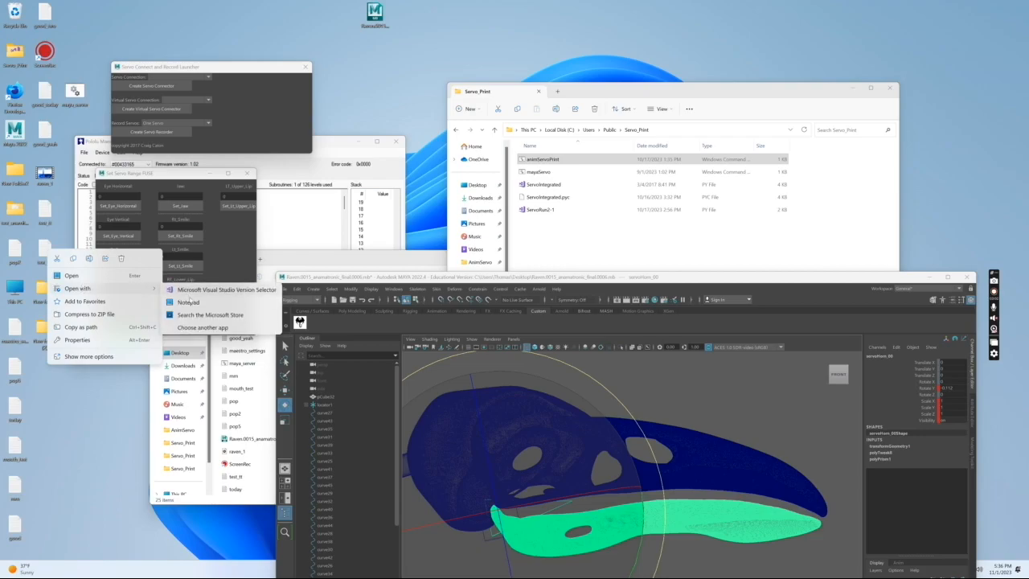
pyautogui.click(189, 302)
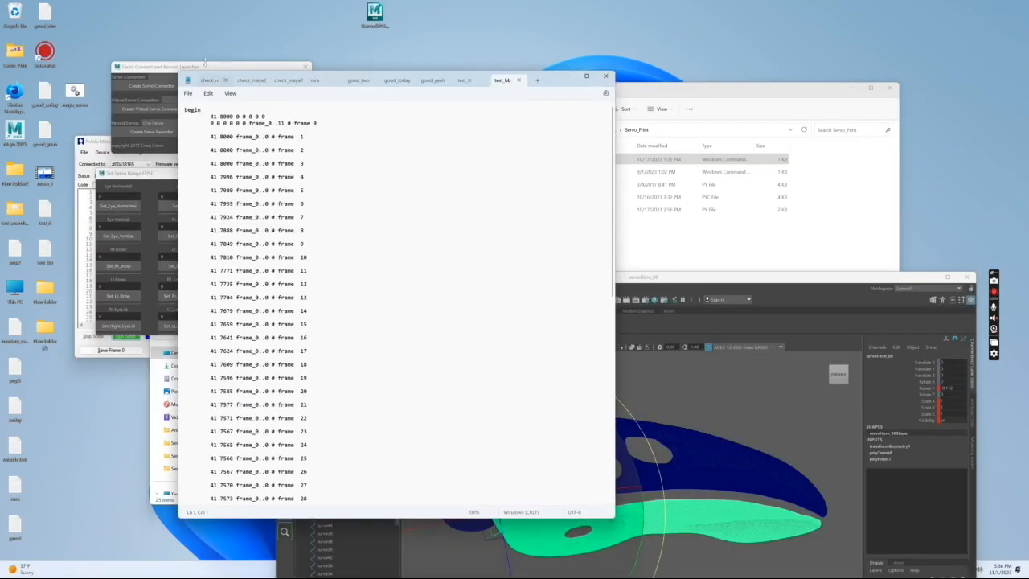
pyautogui.click(208, 93)
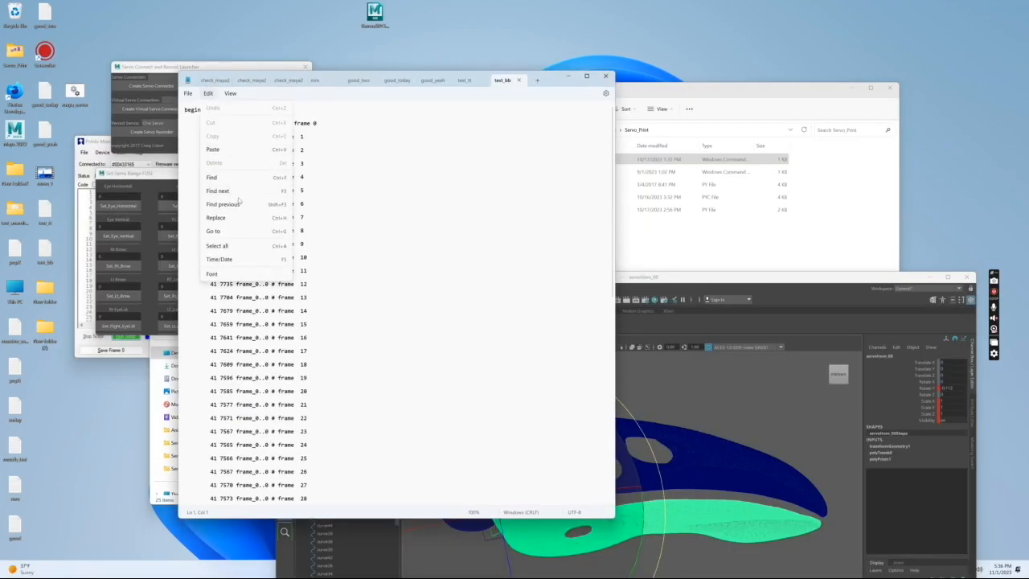
pyautogui.click(246, 244)
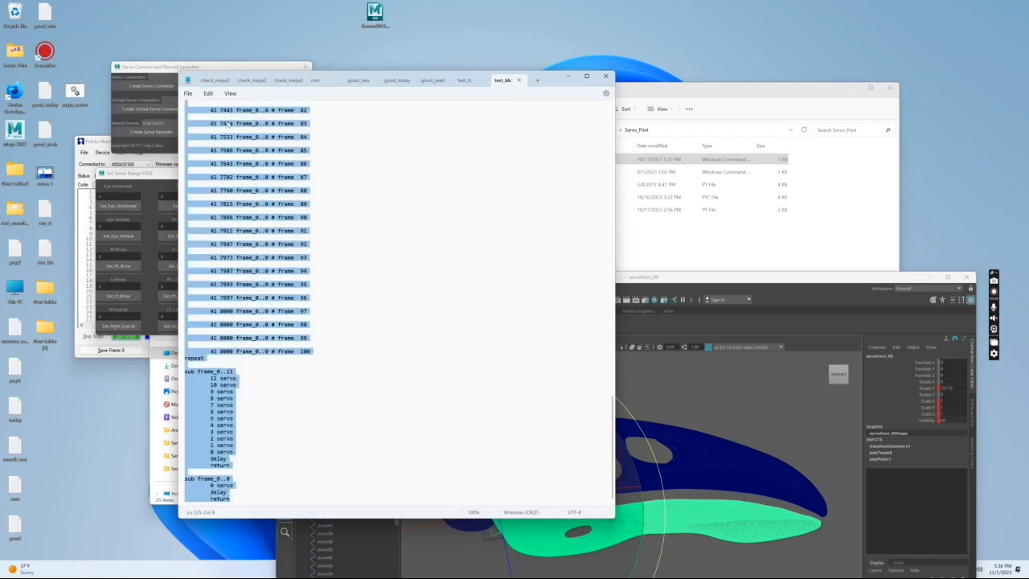
pyautogui.click(208, 94)
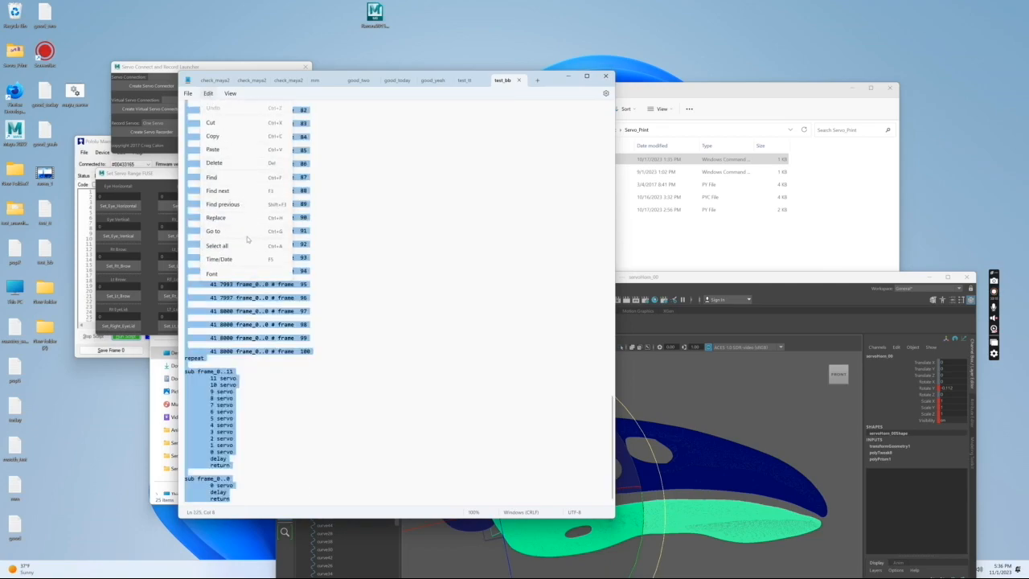
pyautogui.click(242, 138)
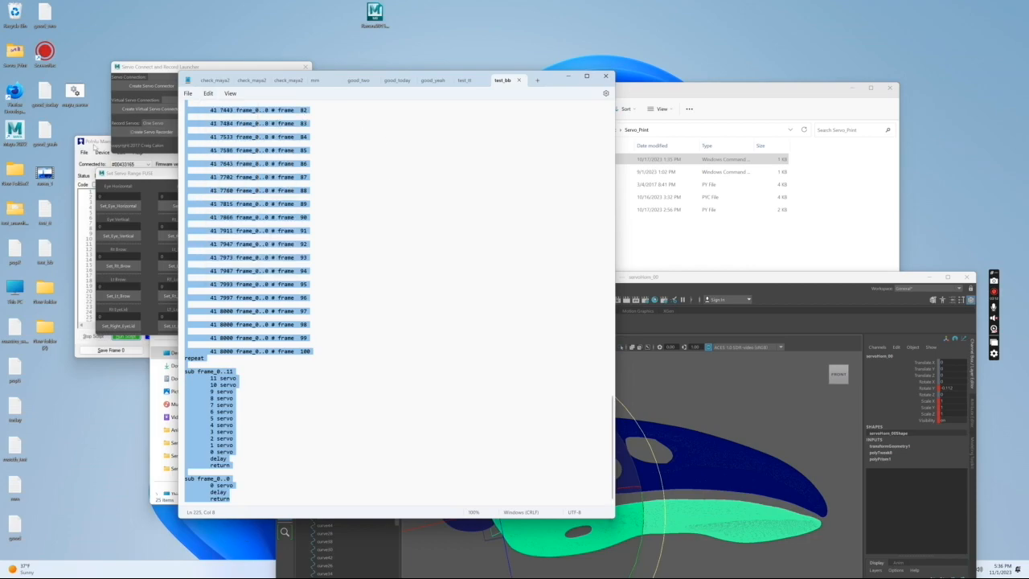
# Switch to Pololu Maestro Control Center and replace the whole existing servo script with the copied test_bb code
pyautogui.click(93, 142)
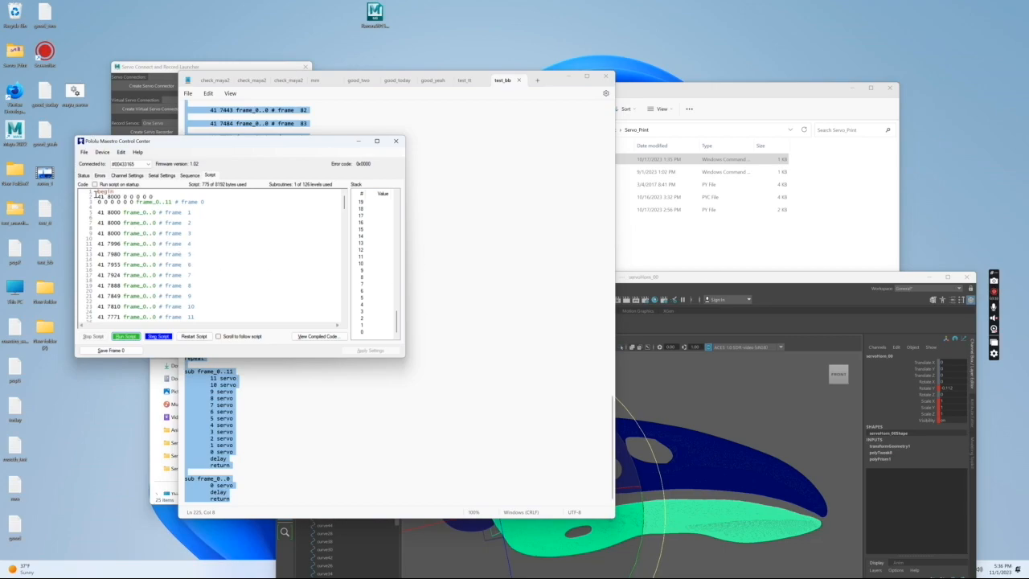
pyautogui.moveTo(97, 193); pyautogui.dragTo(170, 390)
pyautogui.press('Delete')
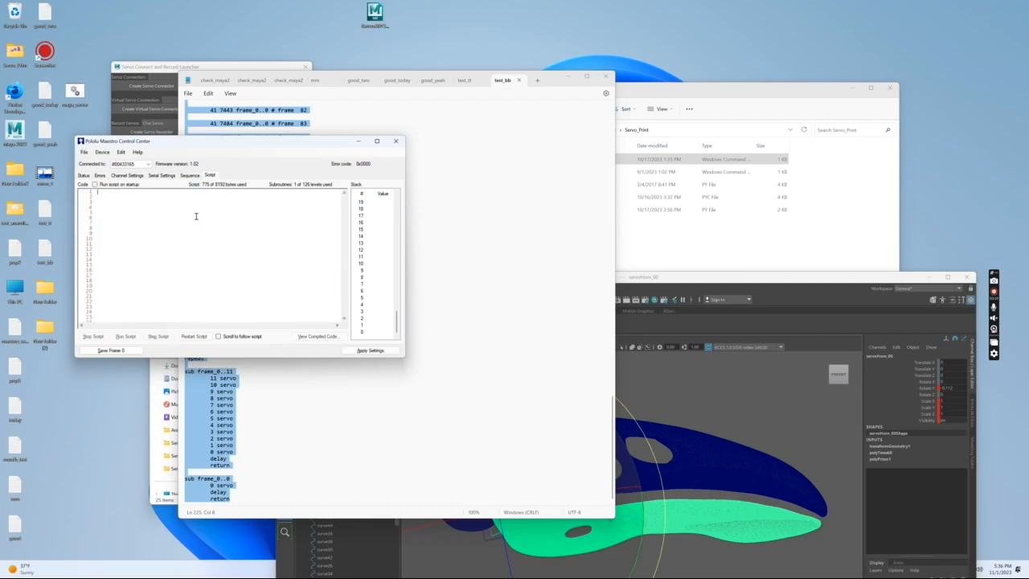
pyautogui.hotkey('ctrl', 'v')
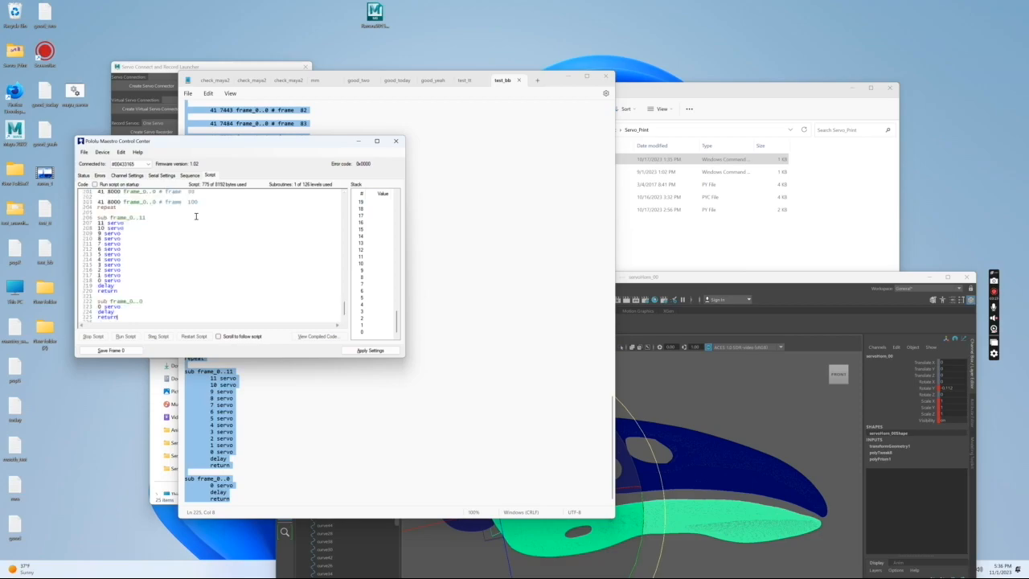
pyautogui.moveTo(345, 308); pyautogui.dragTo(344, 197)
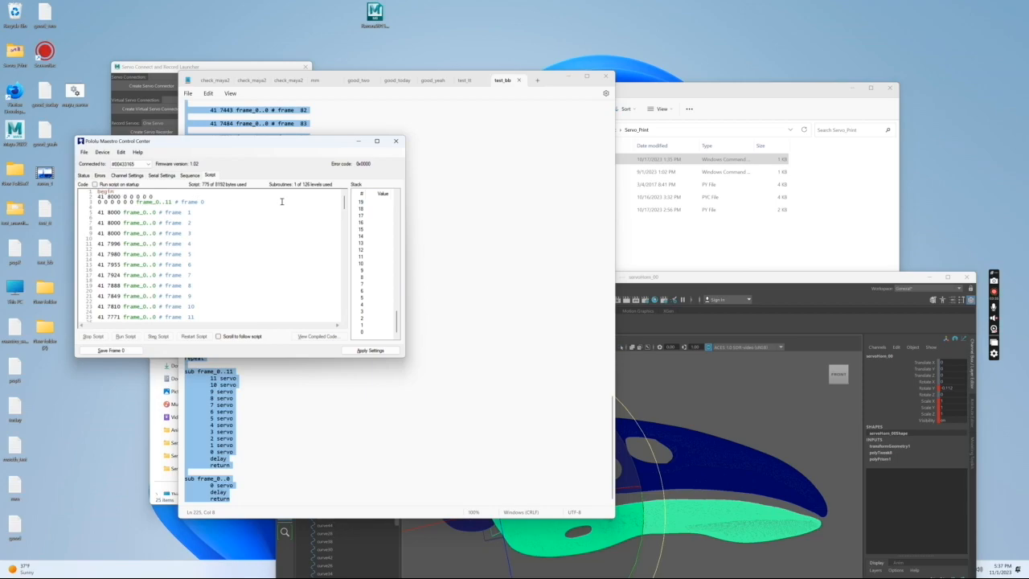
pyautogui.moveTo(344, 202)
pyautogui.mouseDown()
pyautogui.moveTo(344, 311)
pyautogui.moveTo(344, 201)
pyautogui.mouseUp()
pyautogui.moveTo(339, 339); pyautogui.dragTo(341, 189)
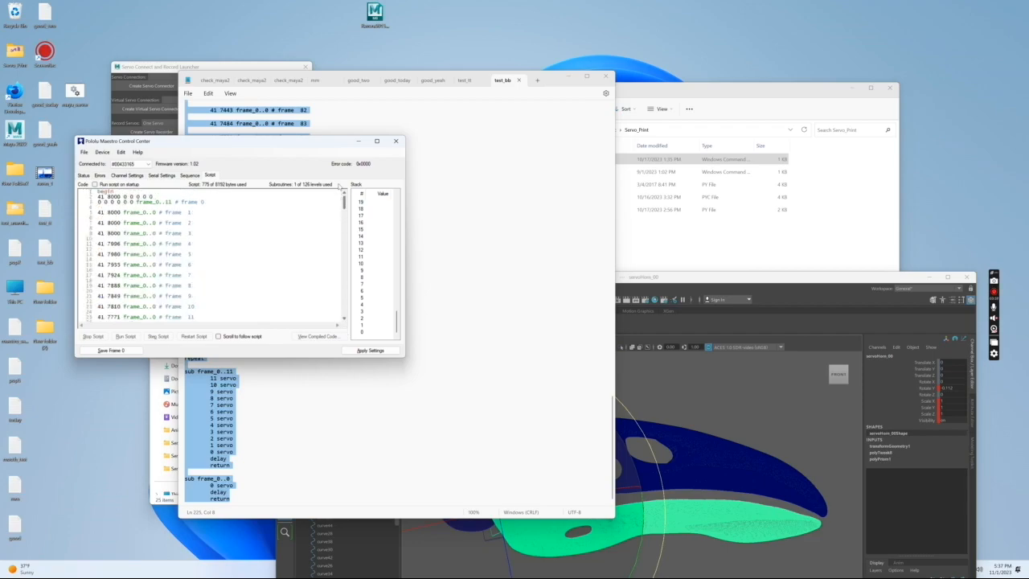
# Apply the new script settings to the Maestro board, run the script as a test, and stop it
pyautogui.click(368, 351)
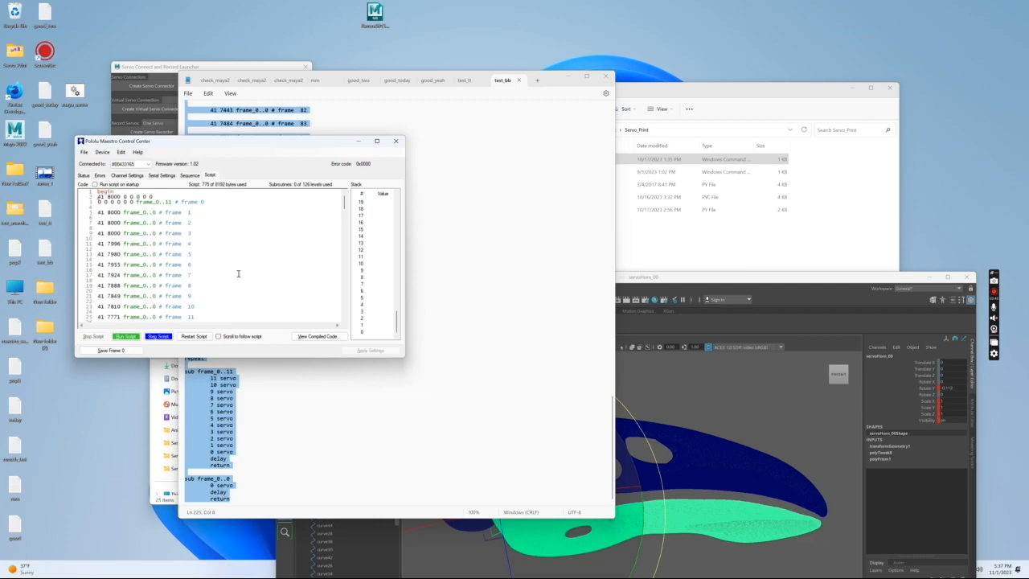
pyautogui.click(131, 336)
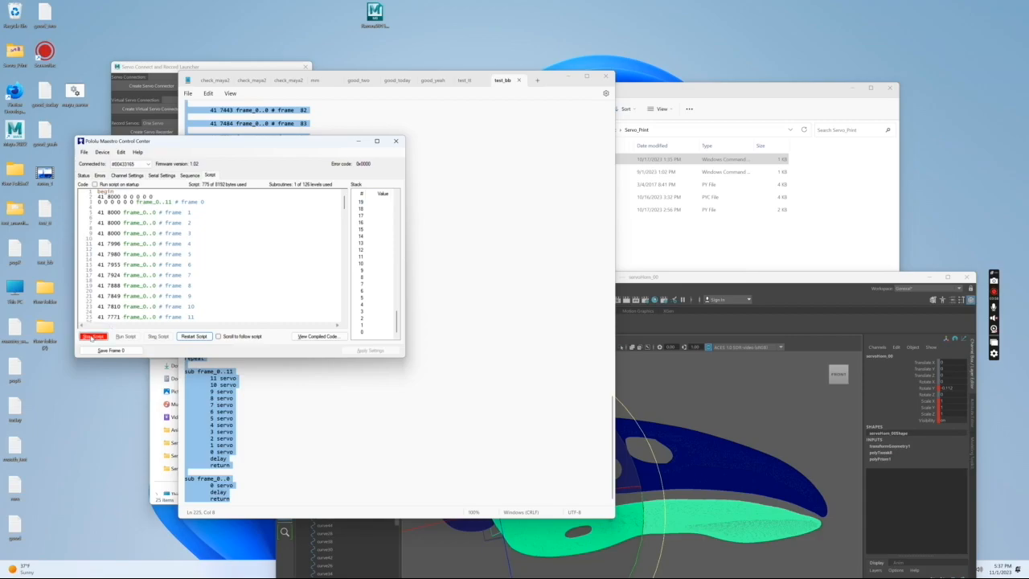
pyautogui.click(92, 336)
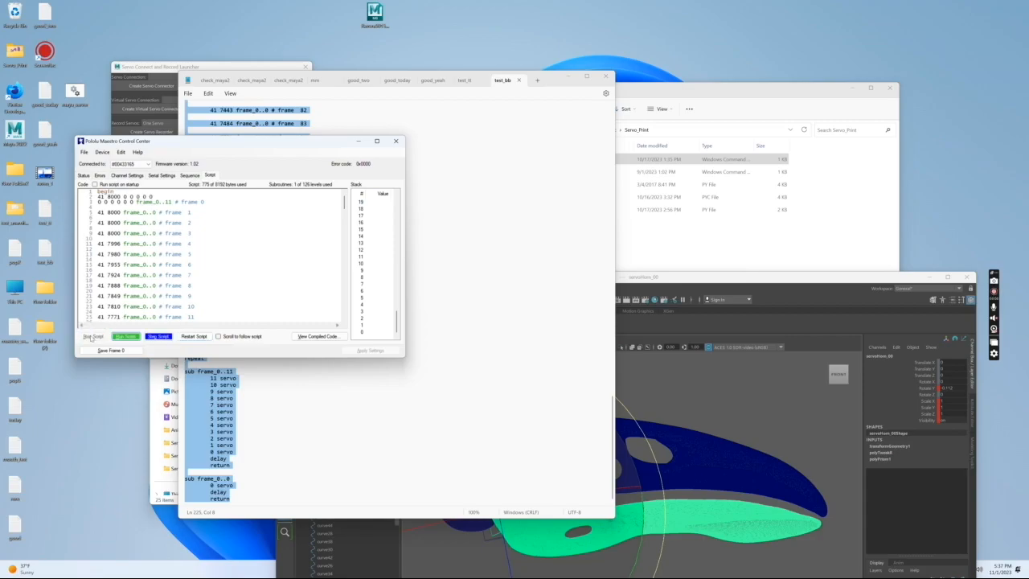
# Play the jaw animation in Maya while restarting and running the Maestro script to compare their motion, and stop both
pyautogui.moveTo(697, 277); pyautogui.dragTo(735, 59)
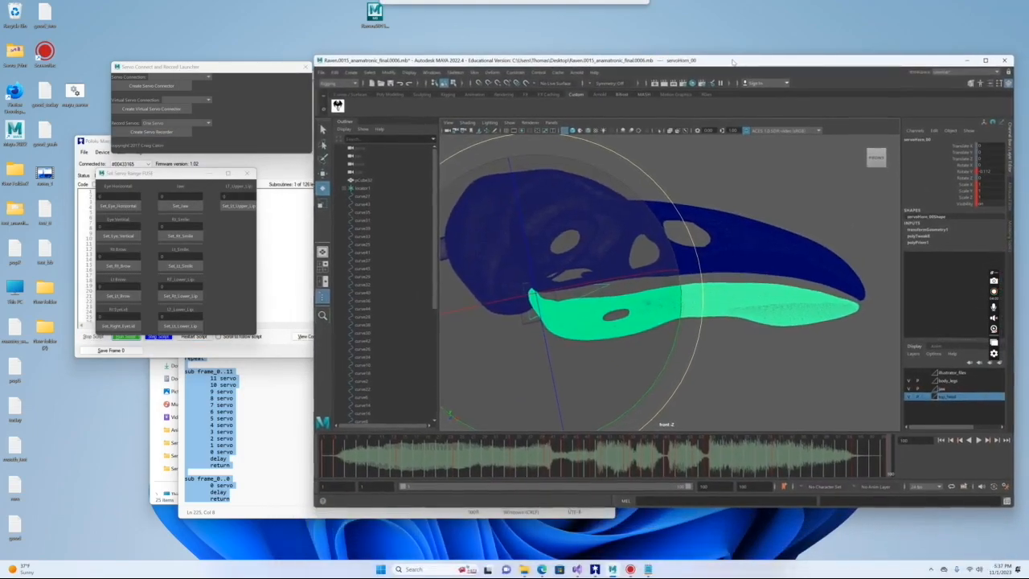
pyautogui.click(977, 440)
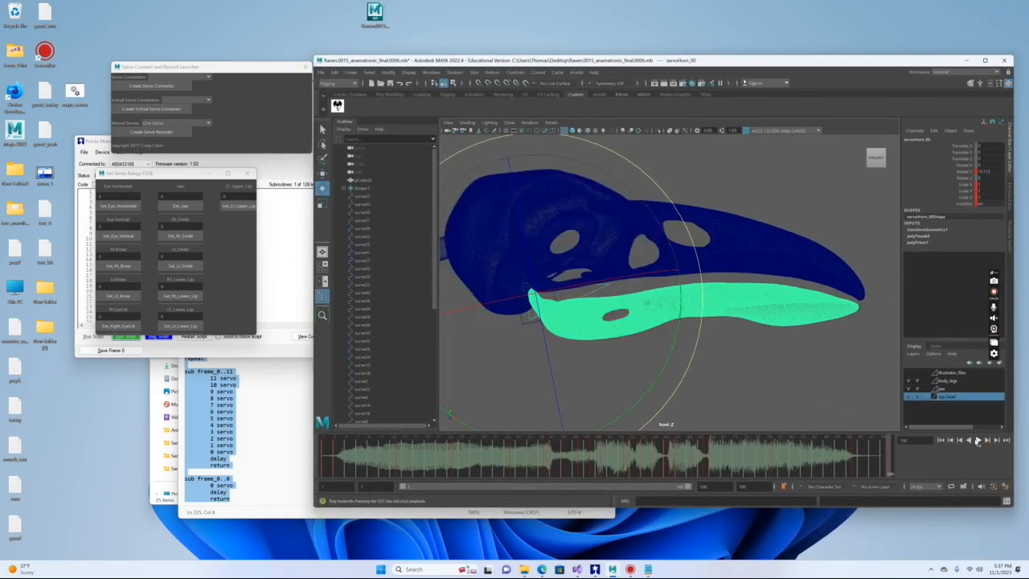
pyautogui.click(279, 221)
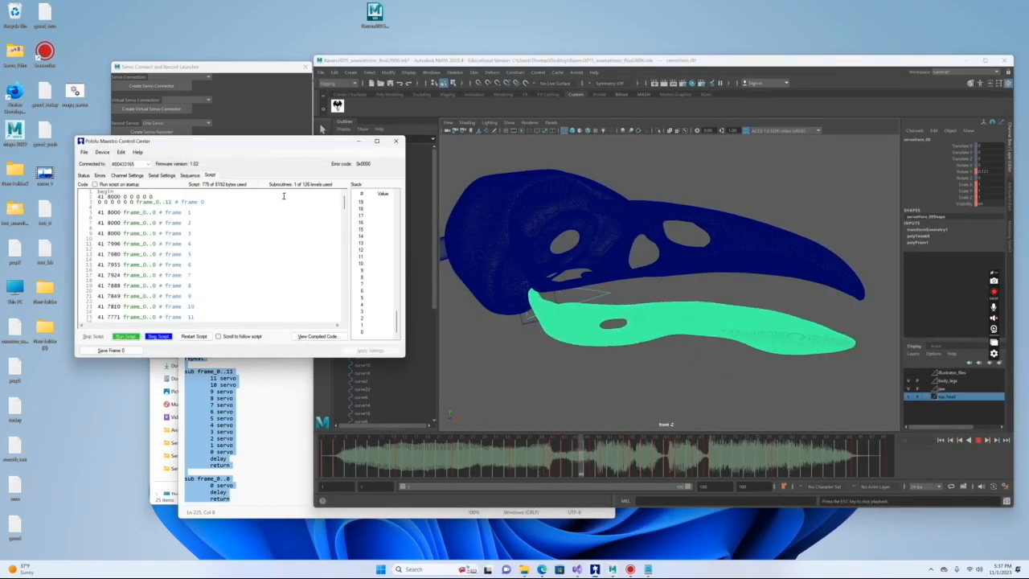
pyautogui.click(195, 339)
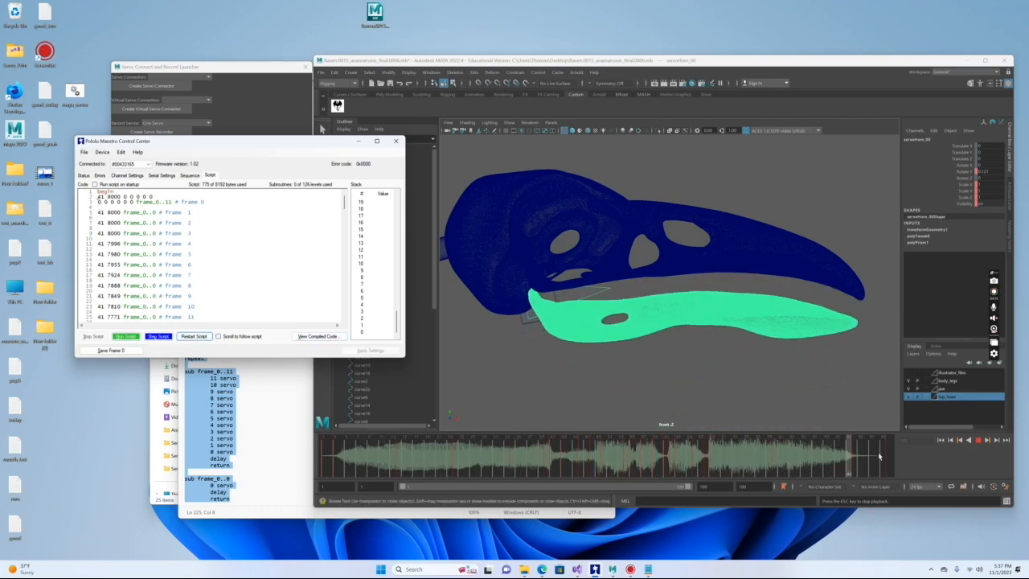
pyautogui.click(129, 336)
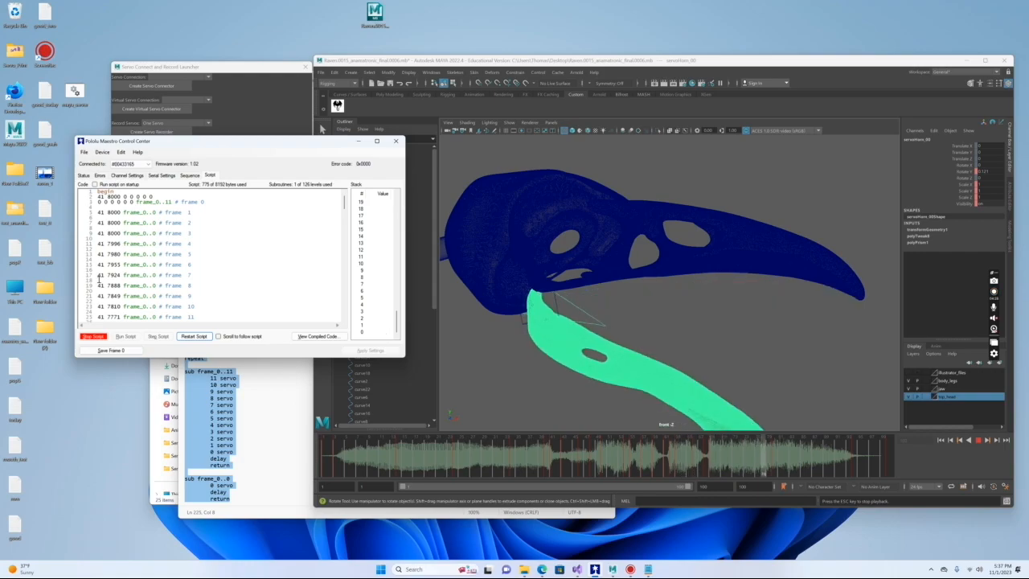
pyautogui.click(93, 337)
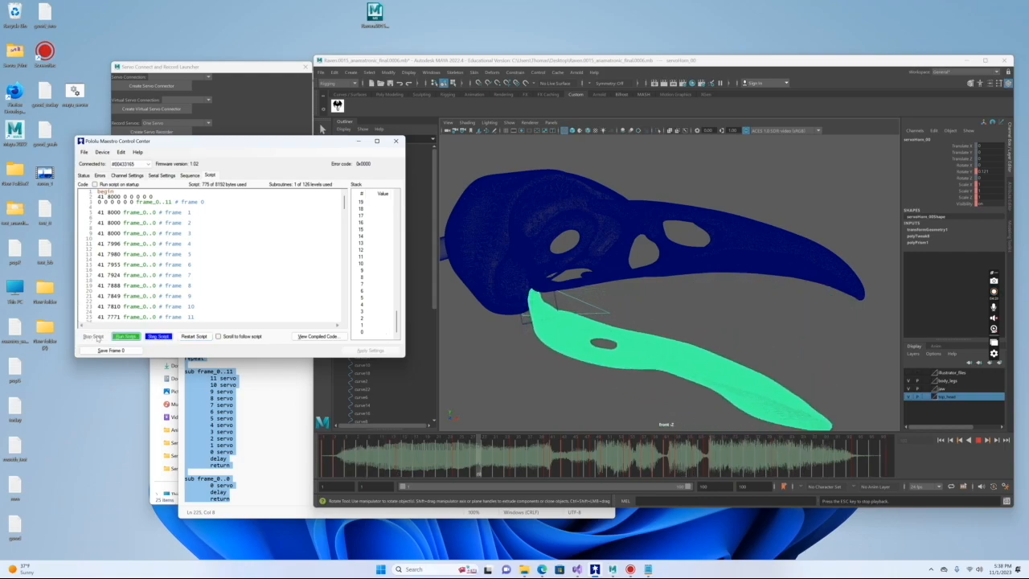
pyautogui.click(978, 440)
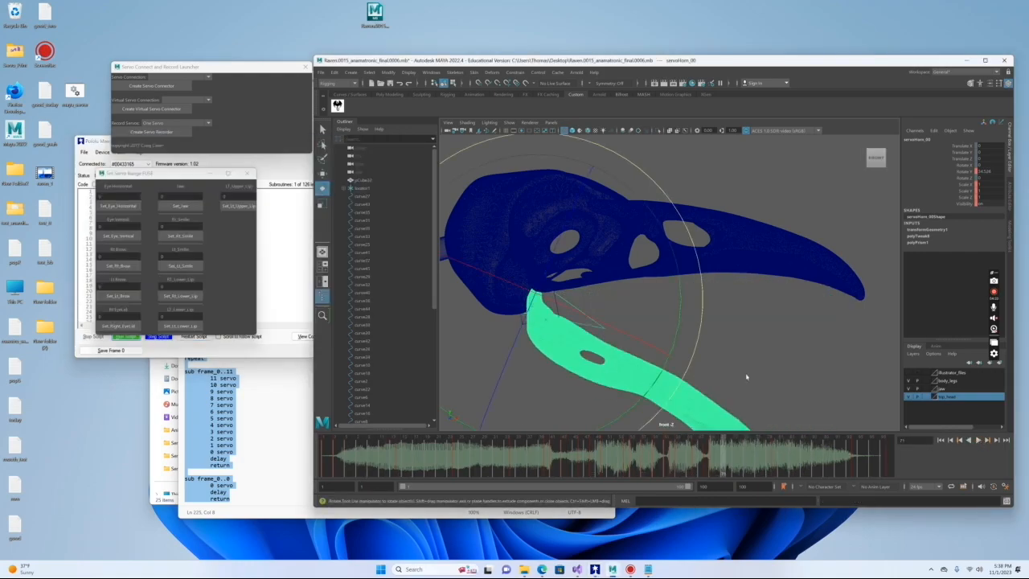